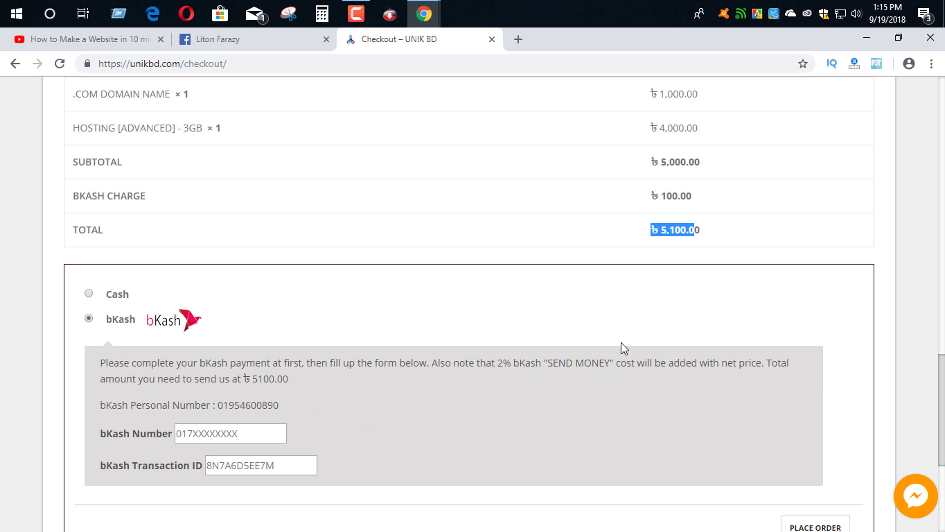
- Enter the bKash sender number and transaction ID, then place the ৳5,100.00 order
left_click(376, 467)
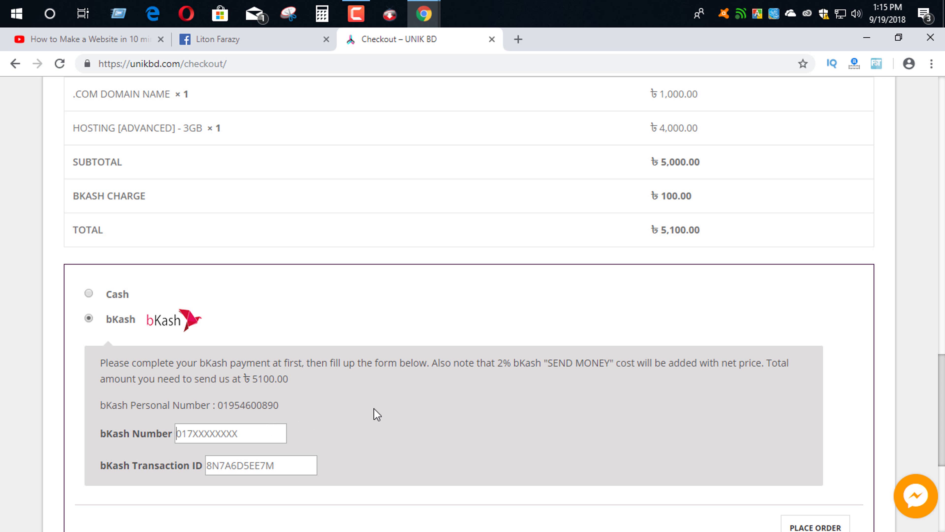
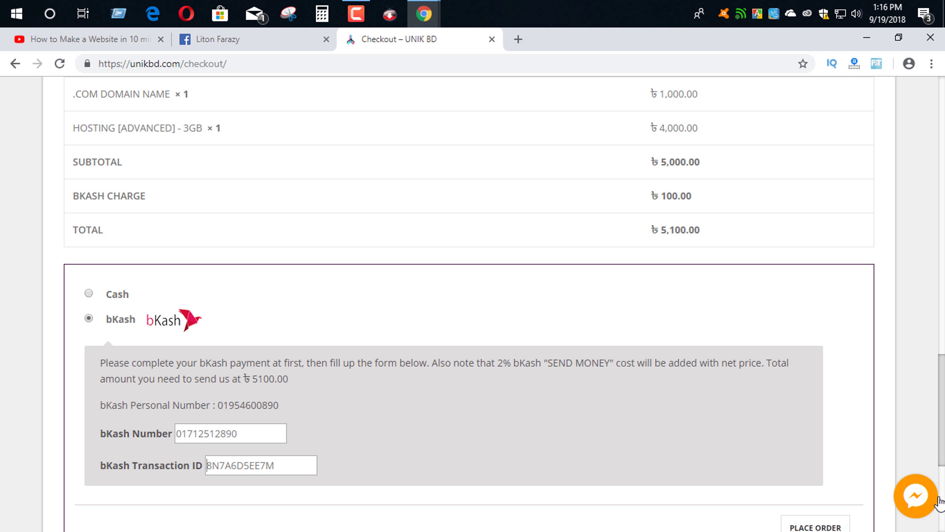
key("Tab")
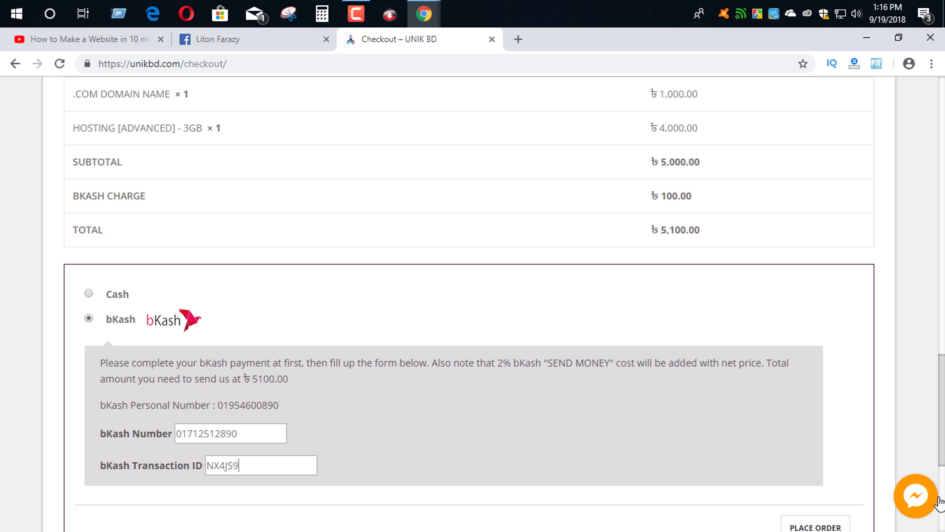
scroll(597, 434, "down", 1)
scroll(597, 435, "down", 3)
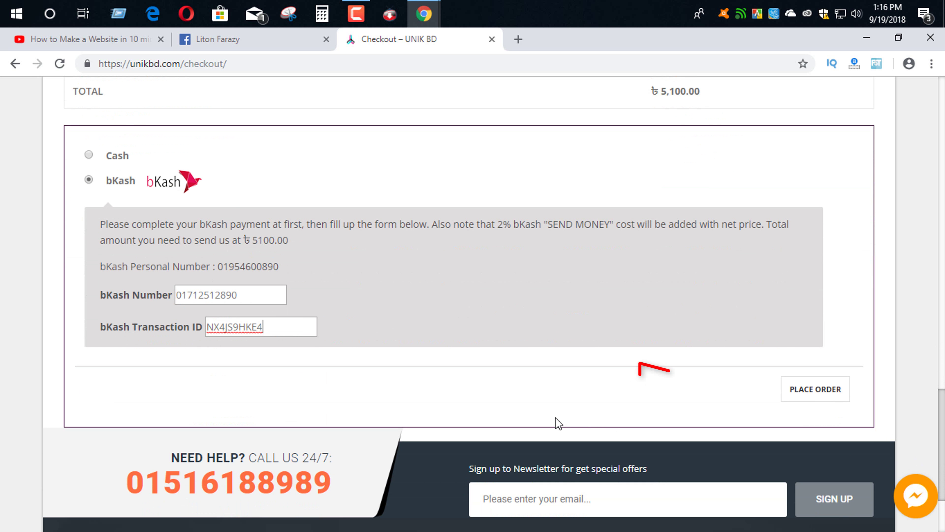
left_click(827, 389)
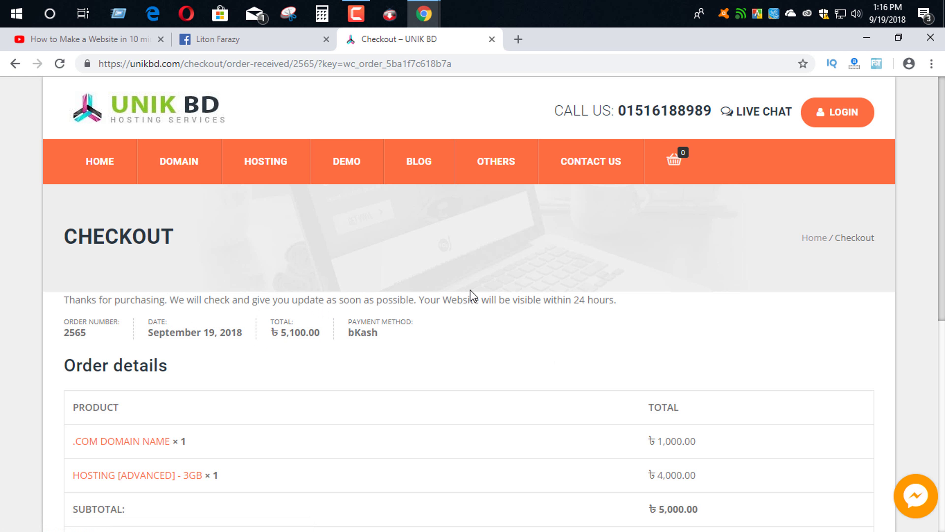
- Scroll through the order-received page to check the order details and domain name
scroll(482, 362, "down", 5)
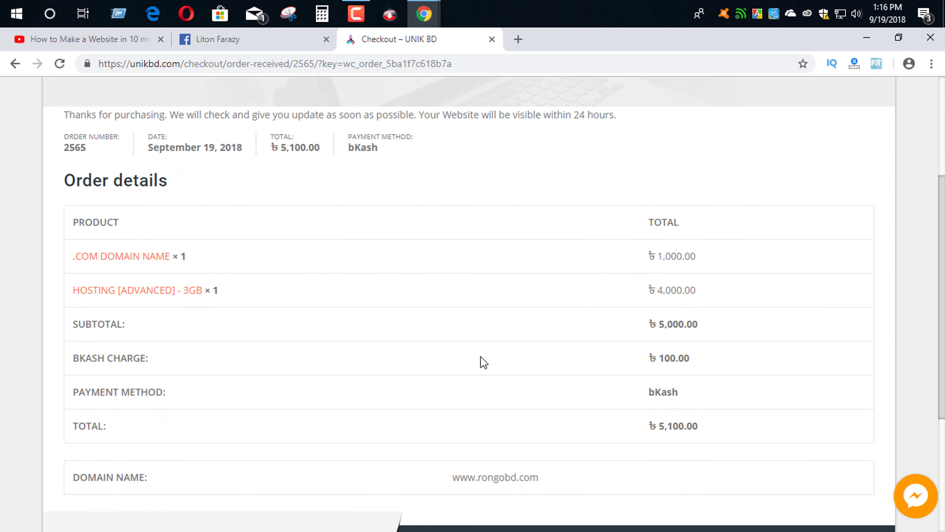
scroll(374, 465, "down", 2)
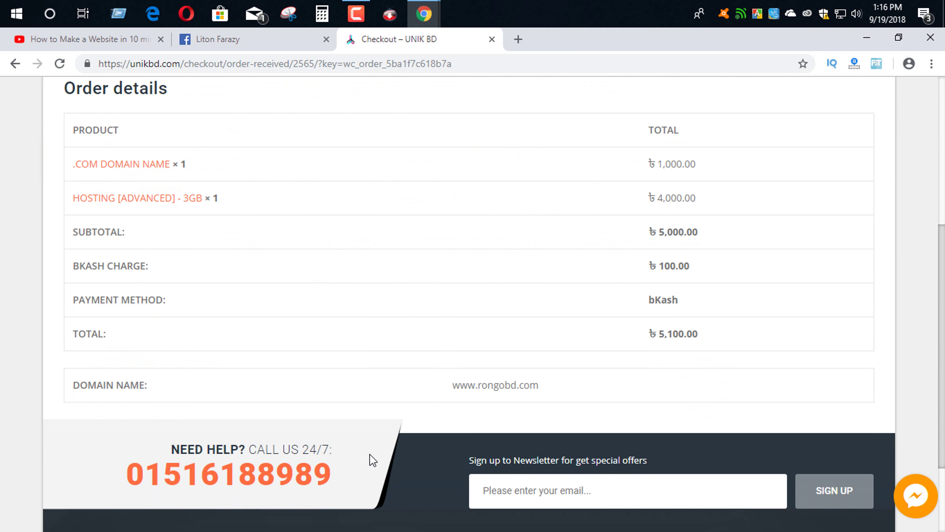
scroll(372, 460, "up", 7)
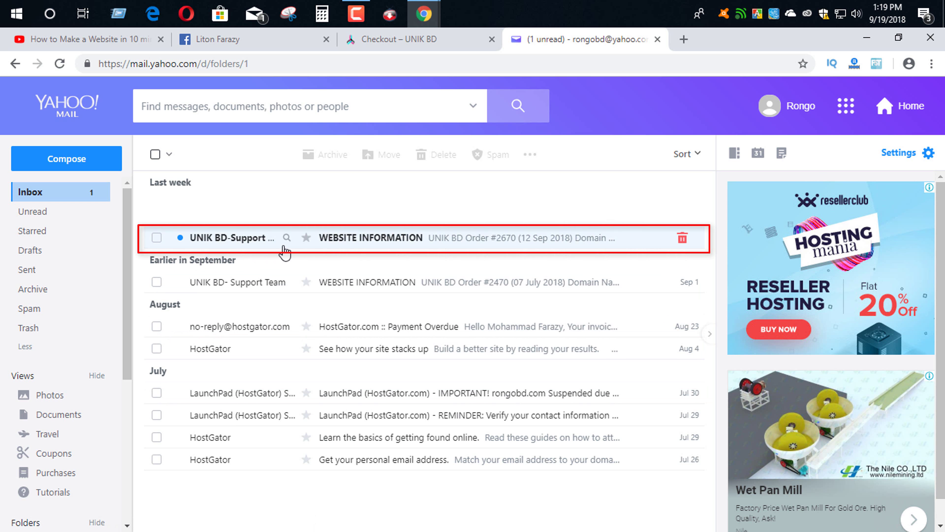
- Copy the cPanel username from the Website Information email into the cPanel login form
left_click(464, 243)
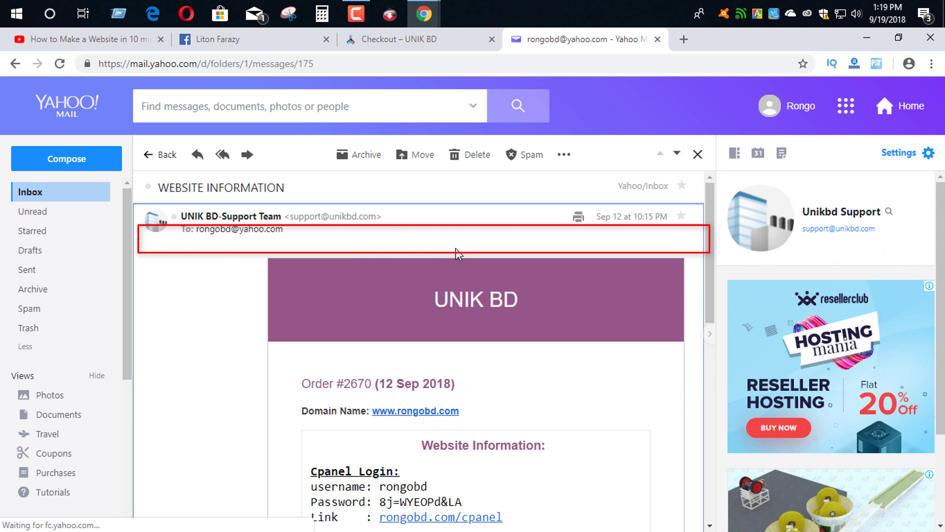
scroll(465, 290, "down", 6)
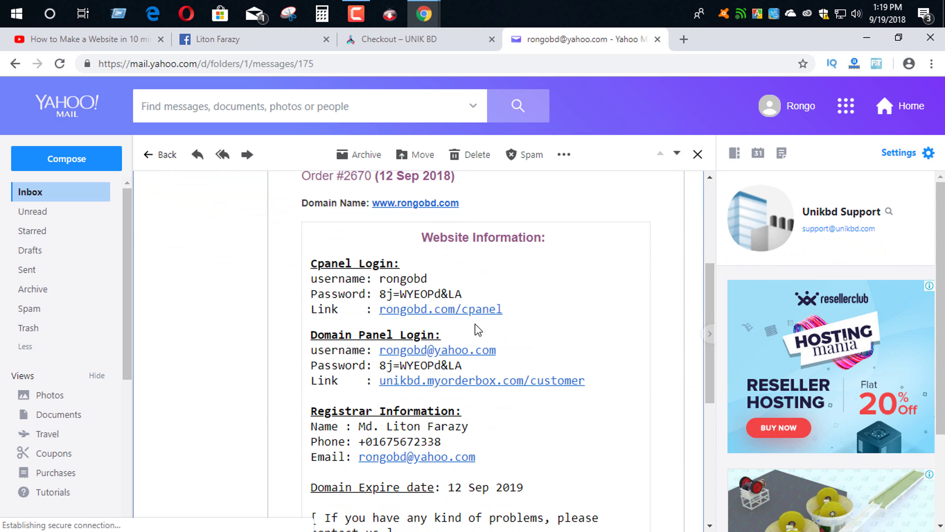
scroll(521, 309, "up", 4)
scroll(590, 308, "down", 5)
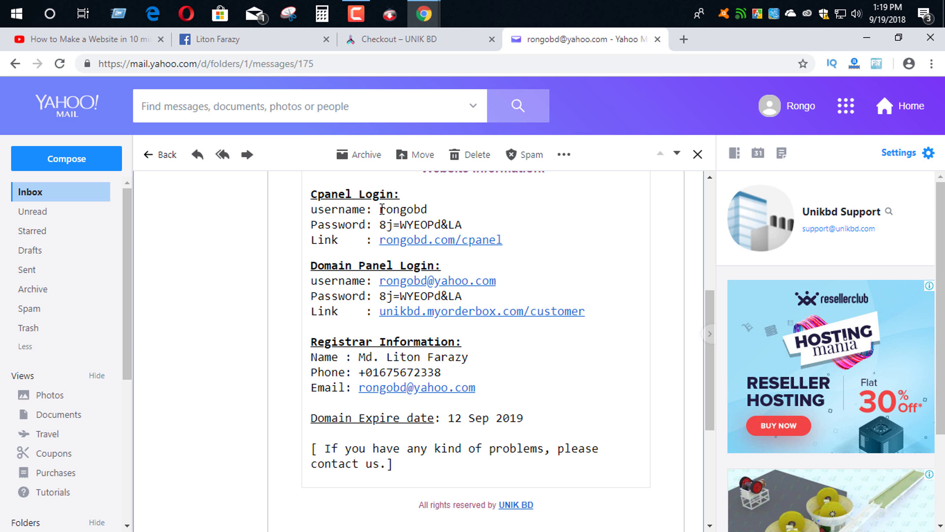
left_click_drag(380, 209, 437, 216)
right_click(437, 216)
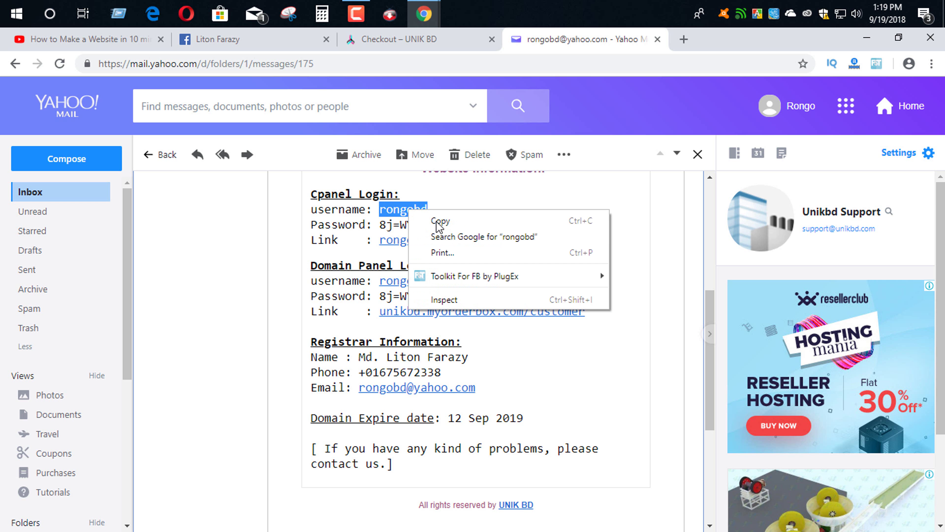
left_click(450, 220)
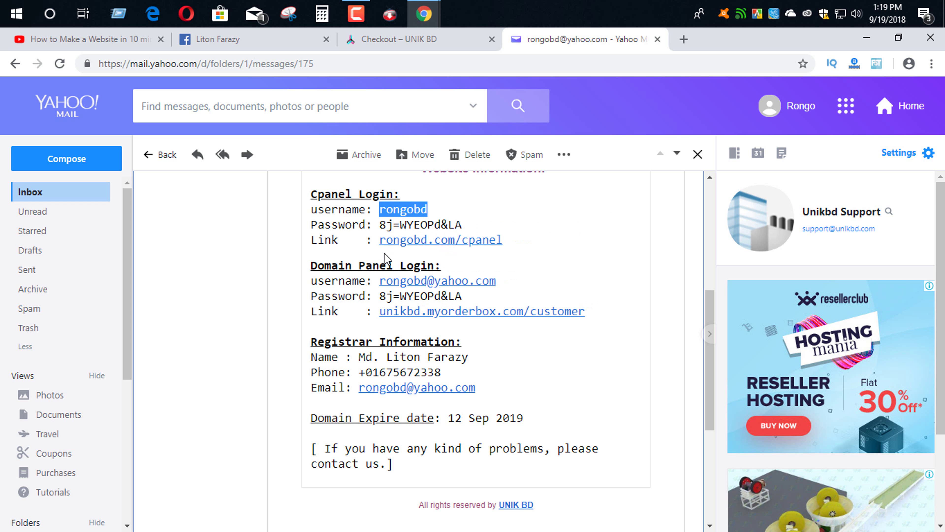
left_click(481, 247)
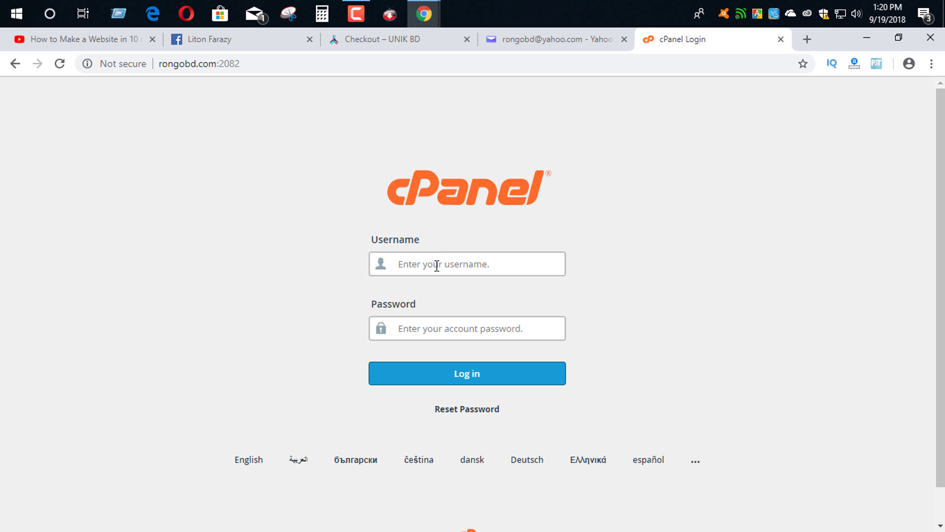
right_click(437, 265)
left_click(467, 371)
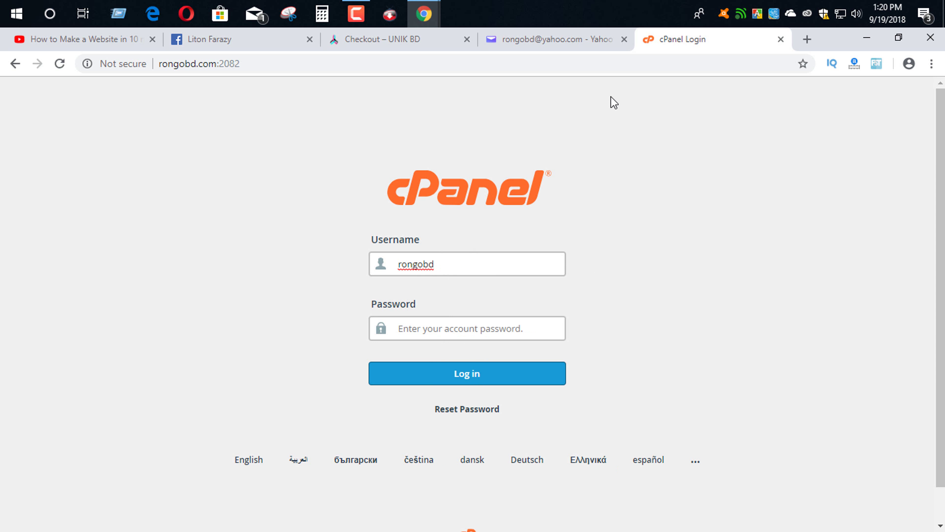
- Copy the cPanel password from the email into the login form and sign in
left_click(551, 39)
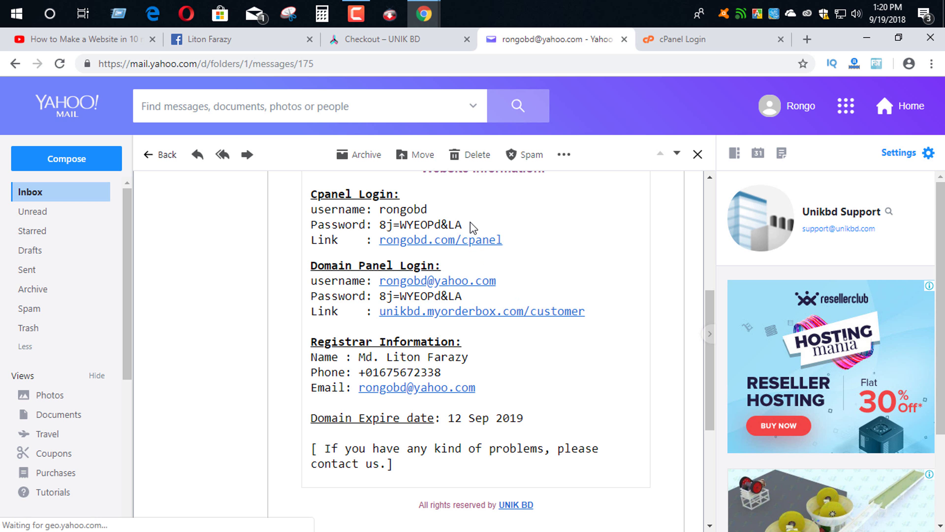
left_click_drag(472, 226, 379, 225)
right_click(394, 228)
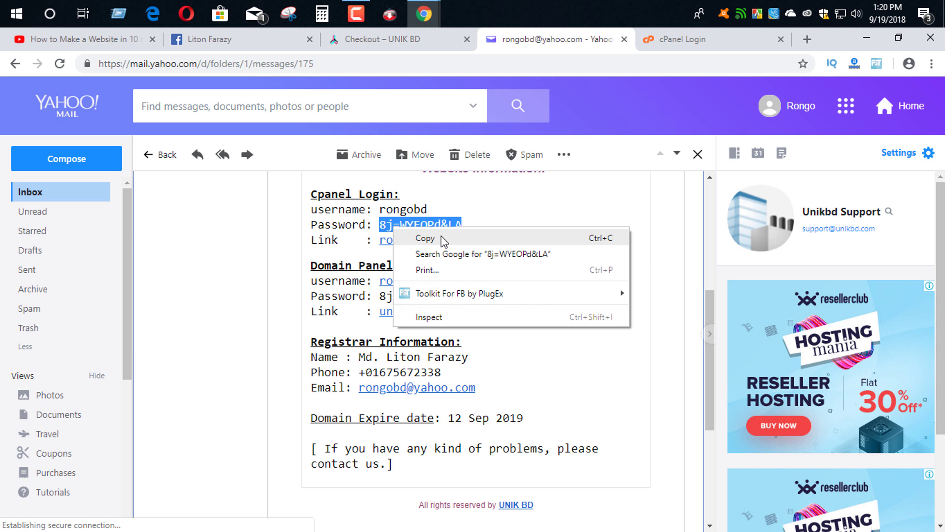
left_click(444, 239)
left_click(682, 39)
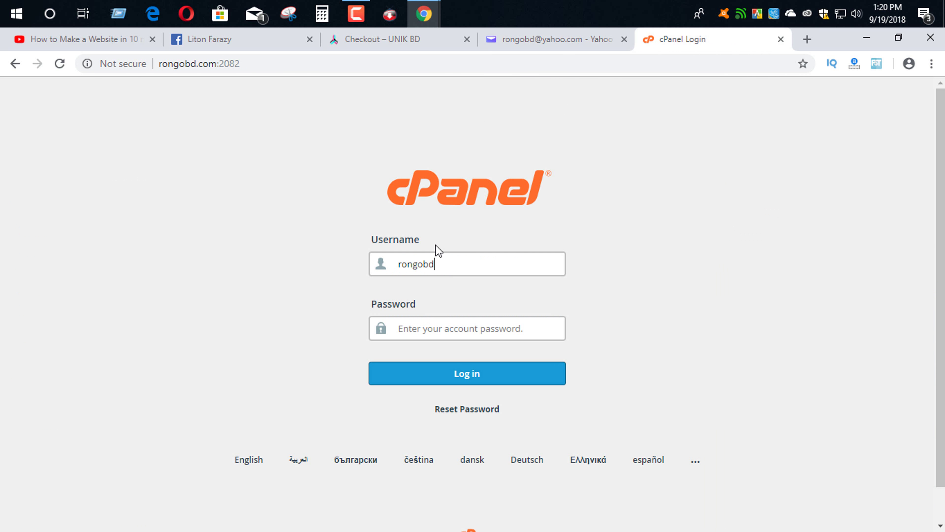
right_click(483, 330)
left_click(552, 197)
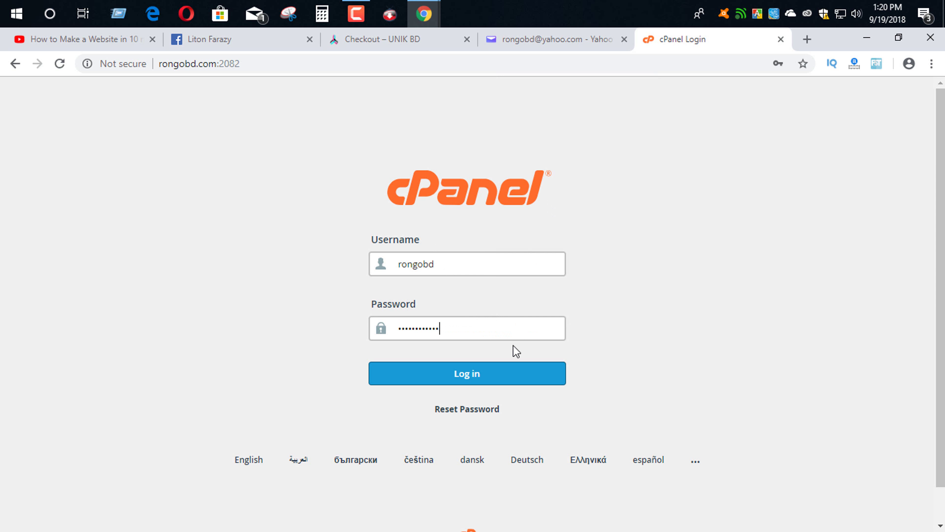
left_click(456, 376)
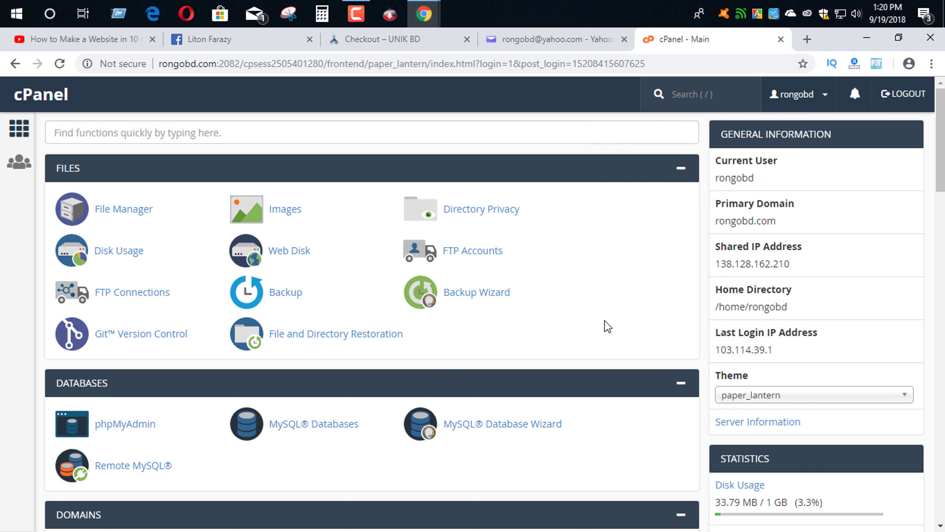
- Open Softaculous Apps Installer from cPanel and bring up the WordPress 4.9.8 overview
scroll(606, 325, "down", 1)
scroll(606, 325, "down", 15)
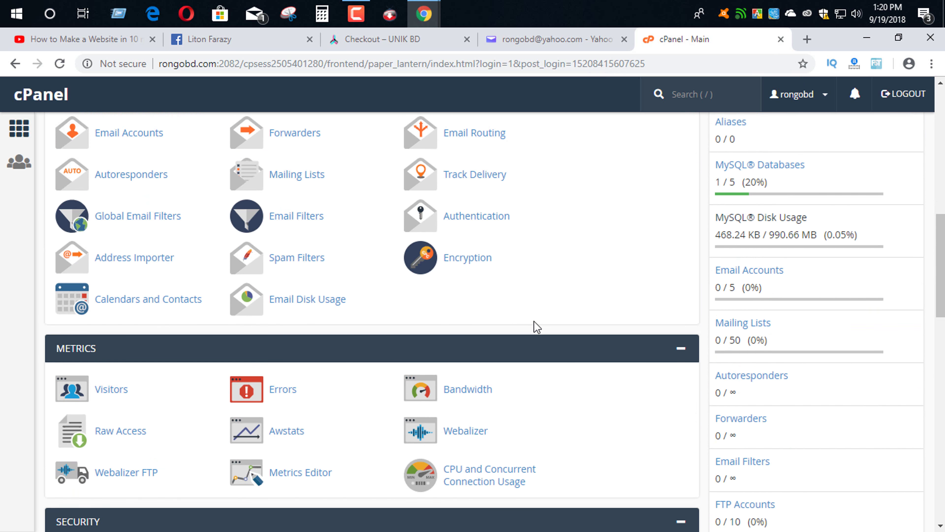
scroll(536, 324, "down", 6)
scroll(468, 349, "down", 3)
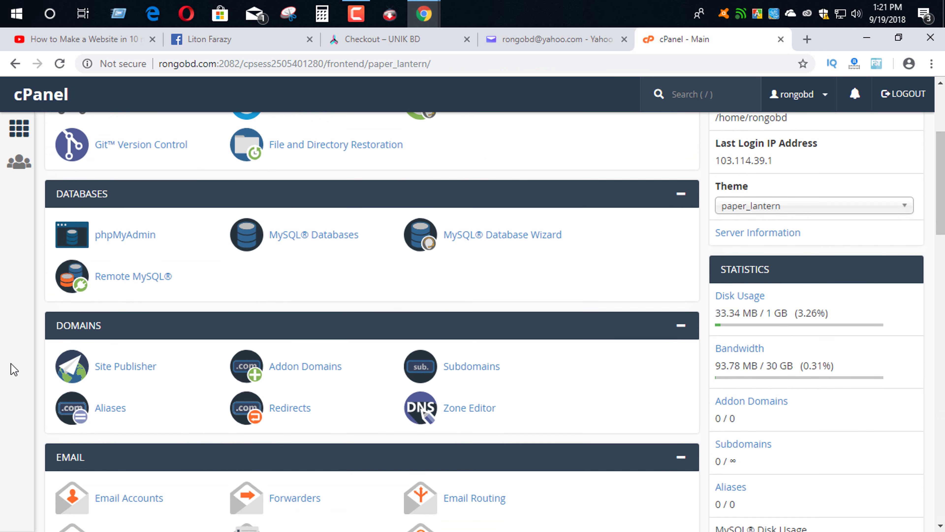
scroll(14, 370, "down", 4)
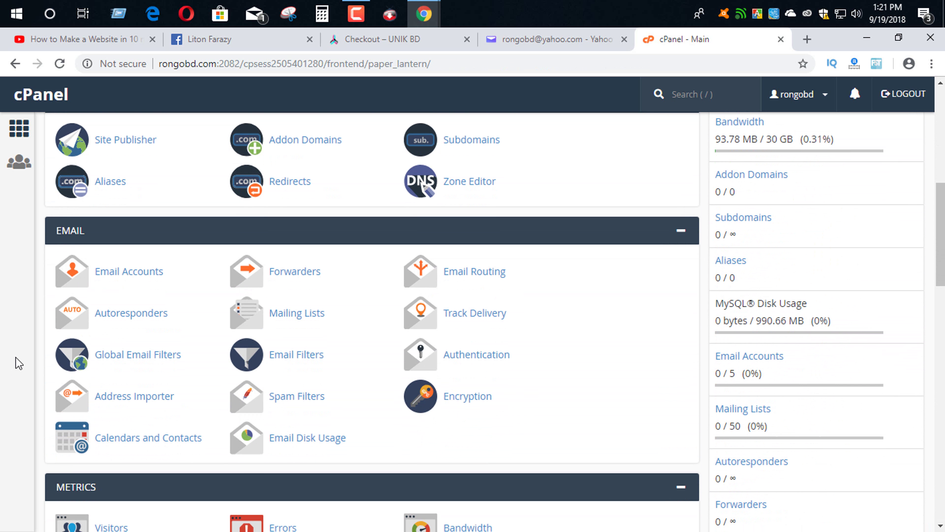
scroll(19, 365, "down", 13)
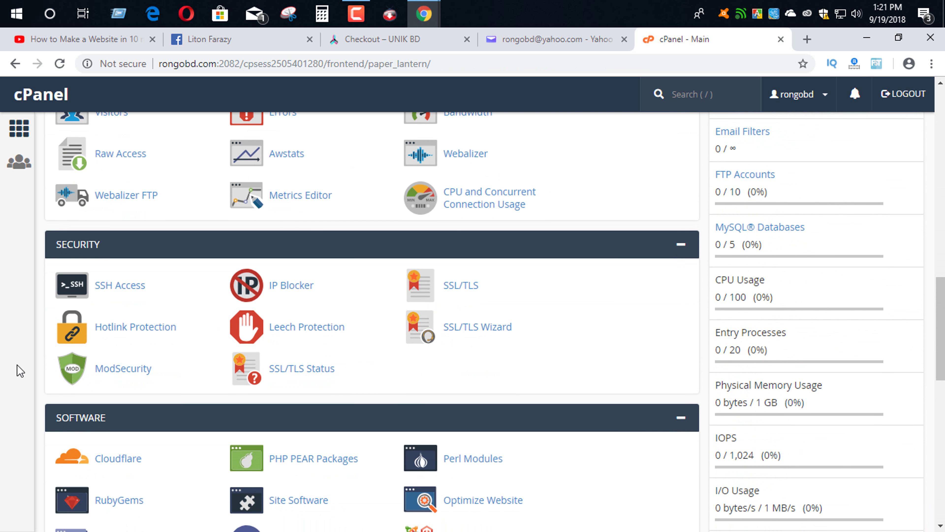
scroll(19, 370, "down", 5)
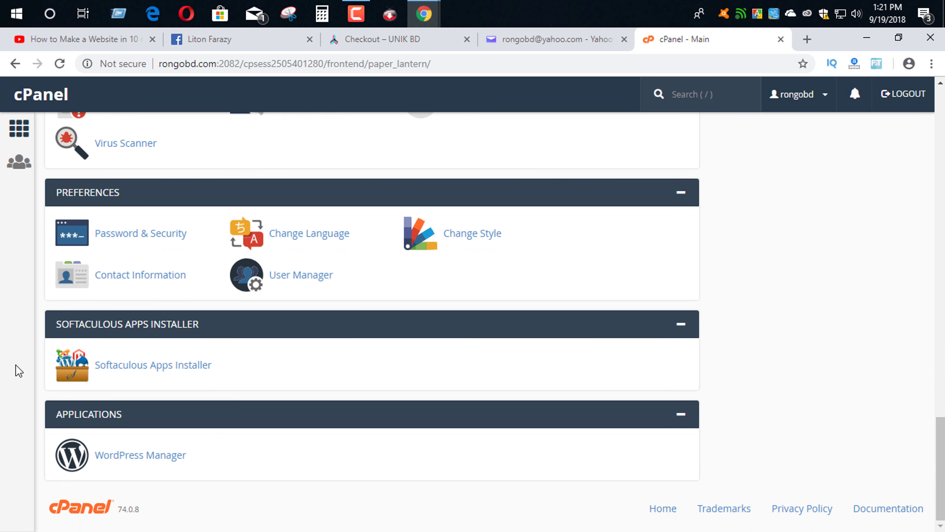
left_click(201, 372)
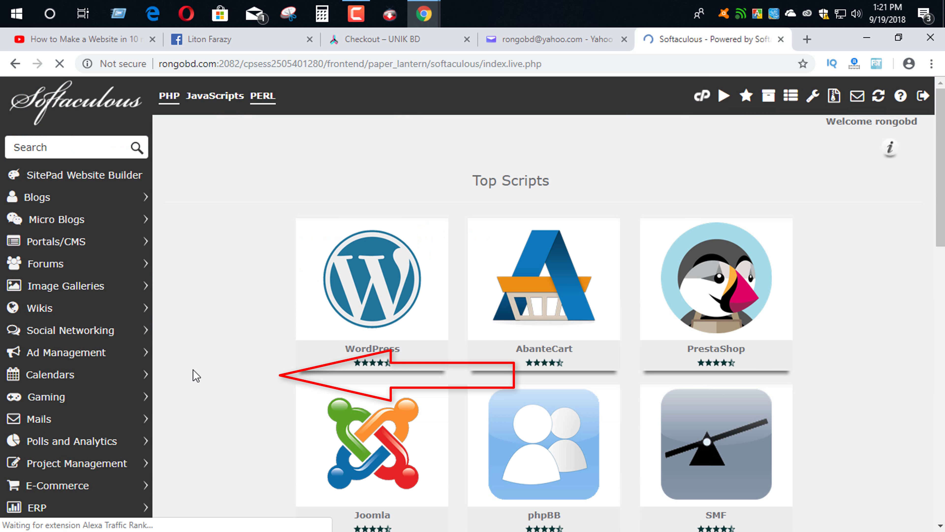
mouse_move(355, 298)
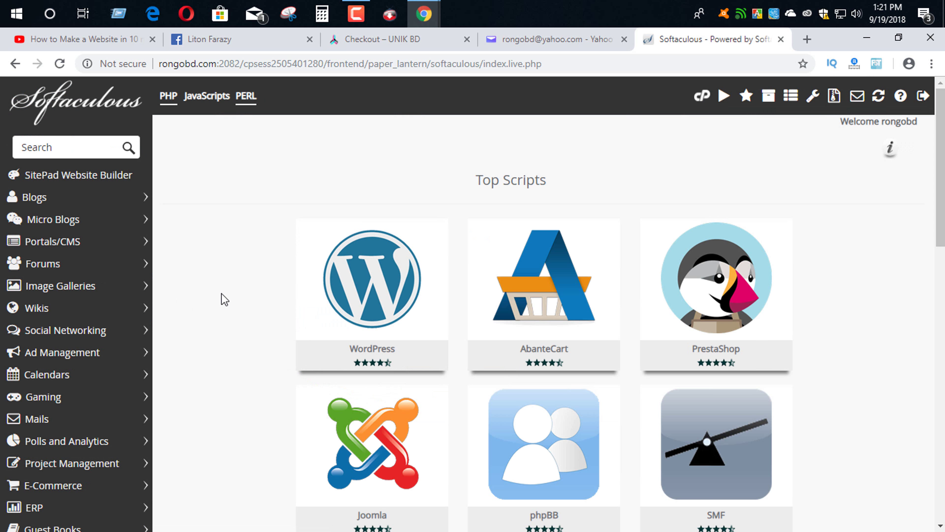
left_click(413, 316)
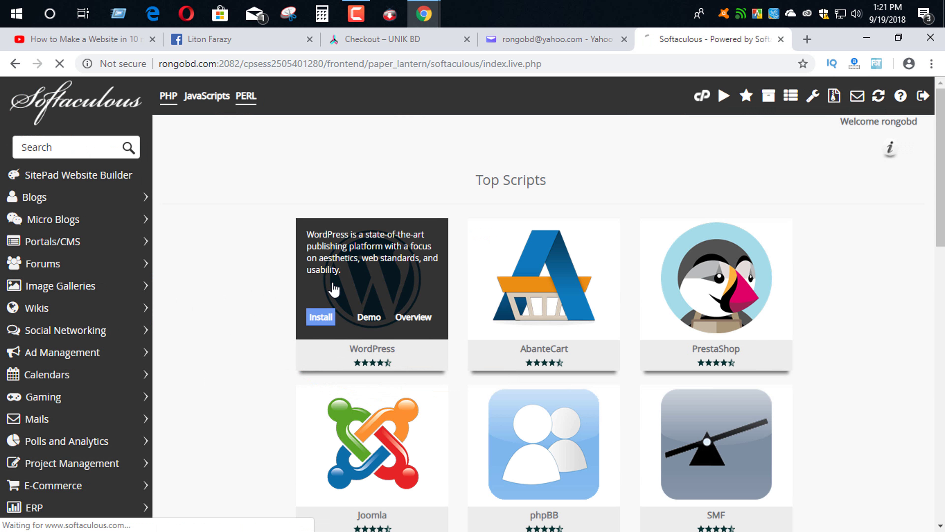
scroll(683, 403, "down", 1)
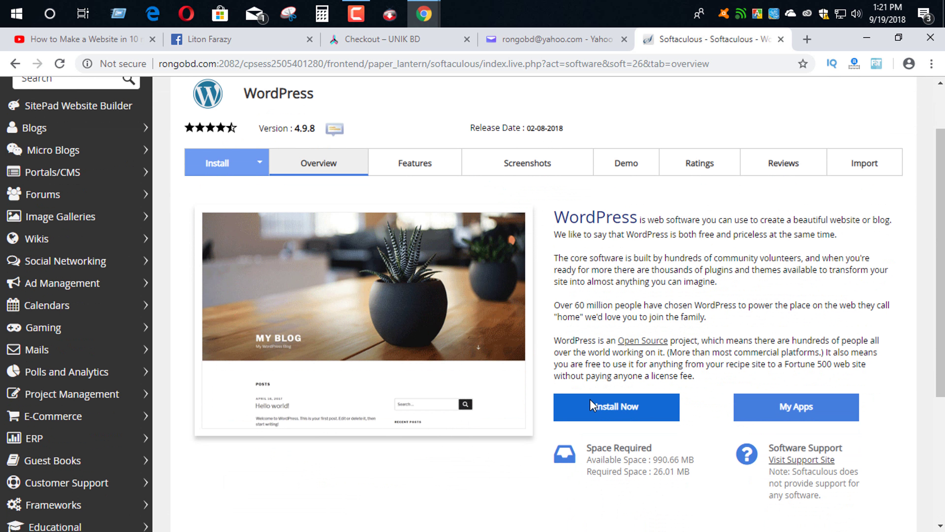
left_click(645, 407)
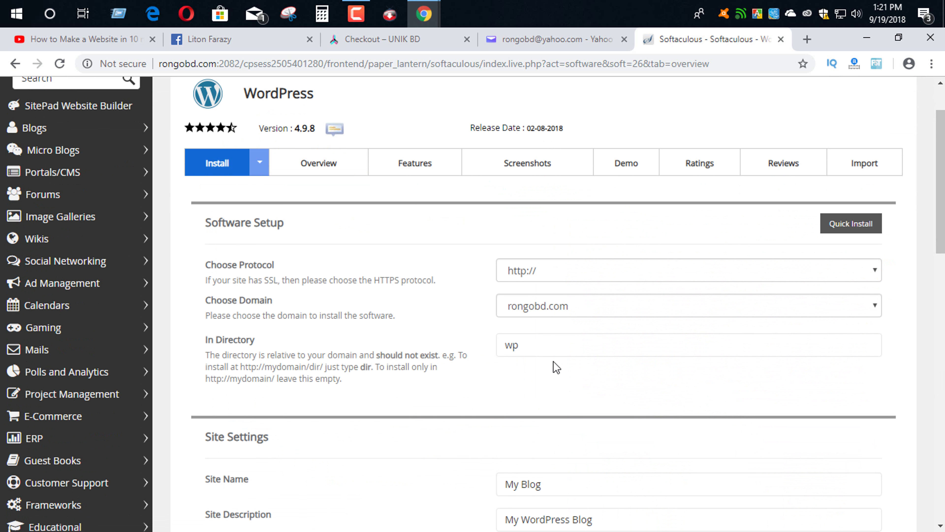
left_click(561, 350)
left_click(553, 274)
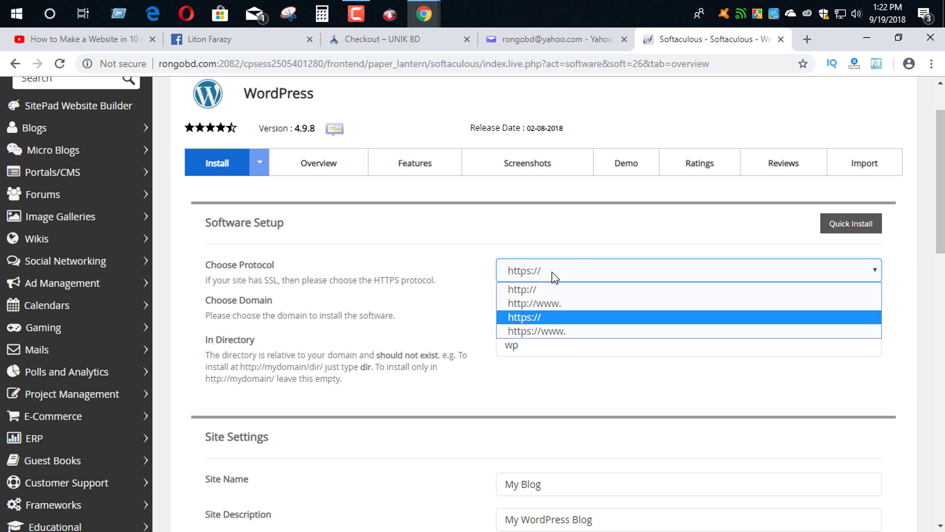
left_click(547, 317)
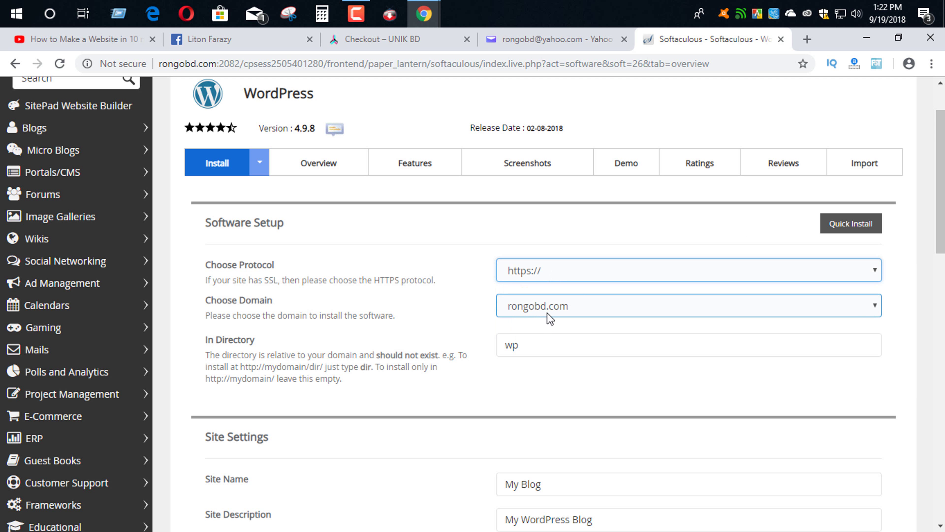
left_click(543, 271)
left_click(540, 290)
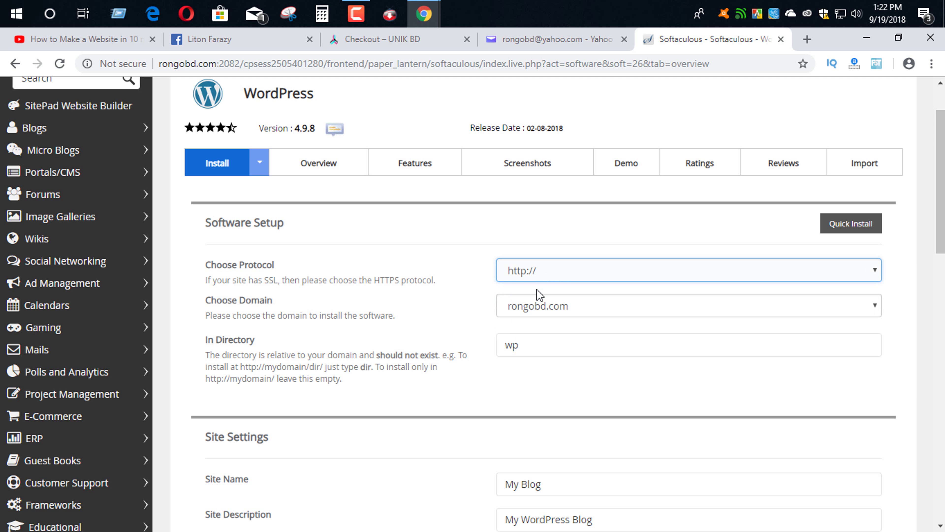
double_click(553, 348)
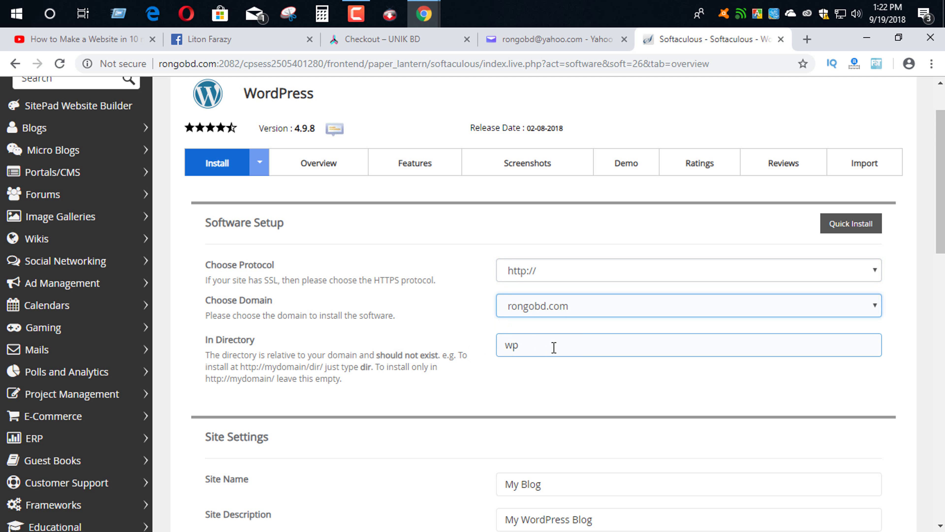
key("BackSpace")
scroll(452, 344, "down", 6)
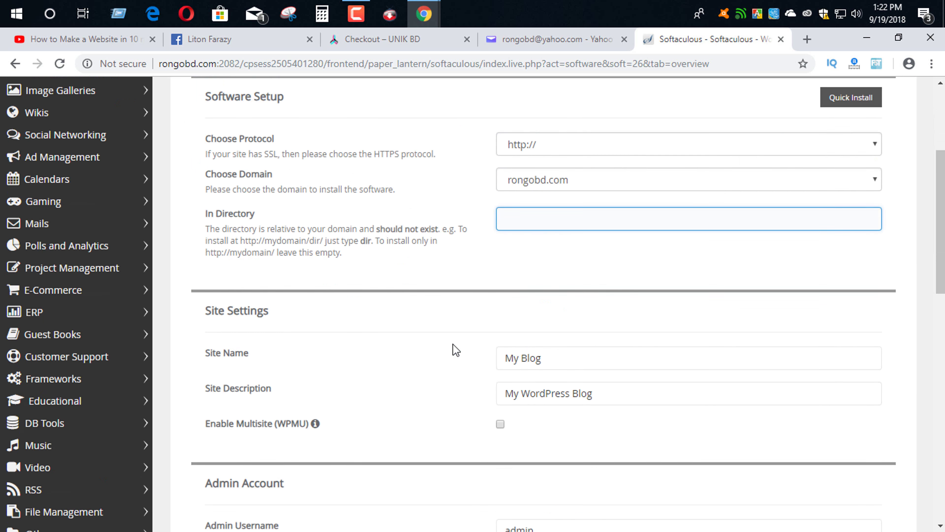
- Set the site name to 'Rongo BD' and the description to 'Official Website'
left_click(570, 213)
left_click_drag(569, 213, 481, 217)
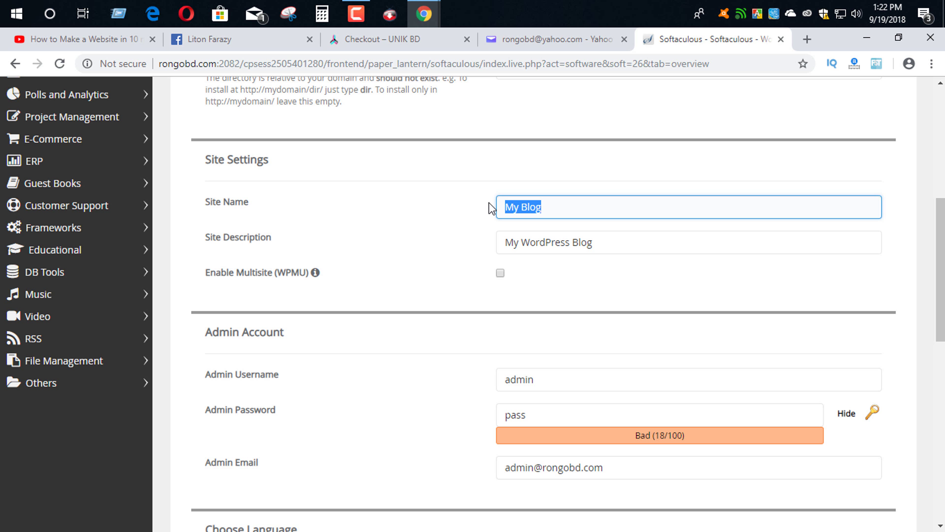
type("Ron")
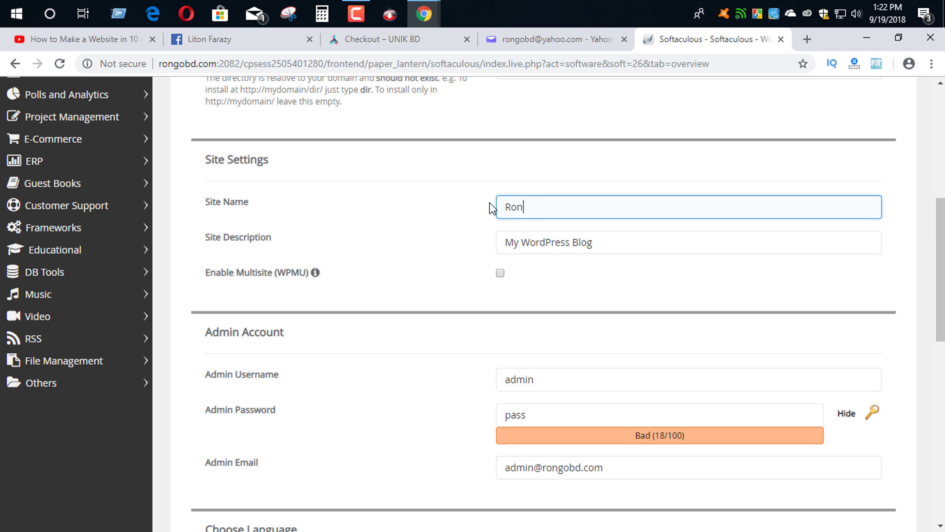
type("go BD")
left_click_drag(624, 243, 353, 254)
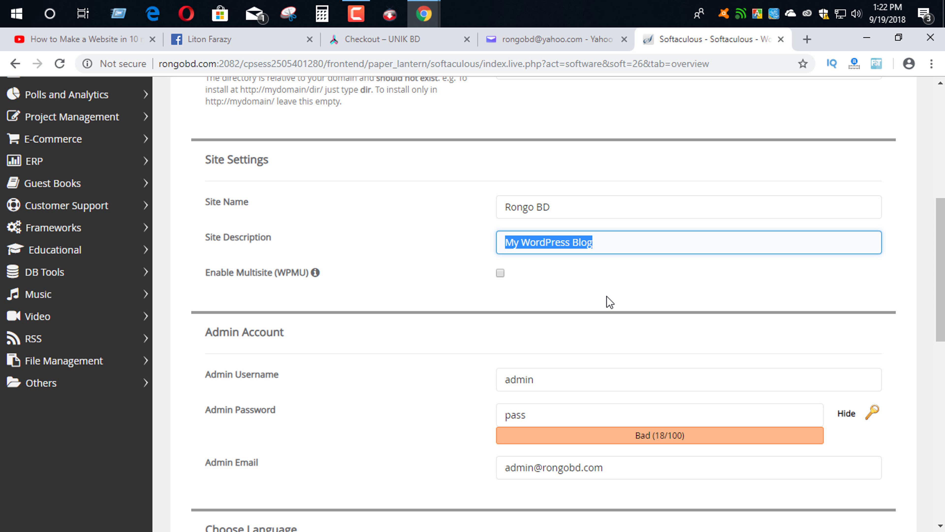
type("Official Website")
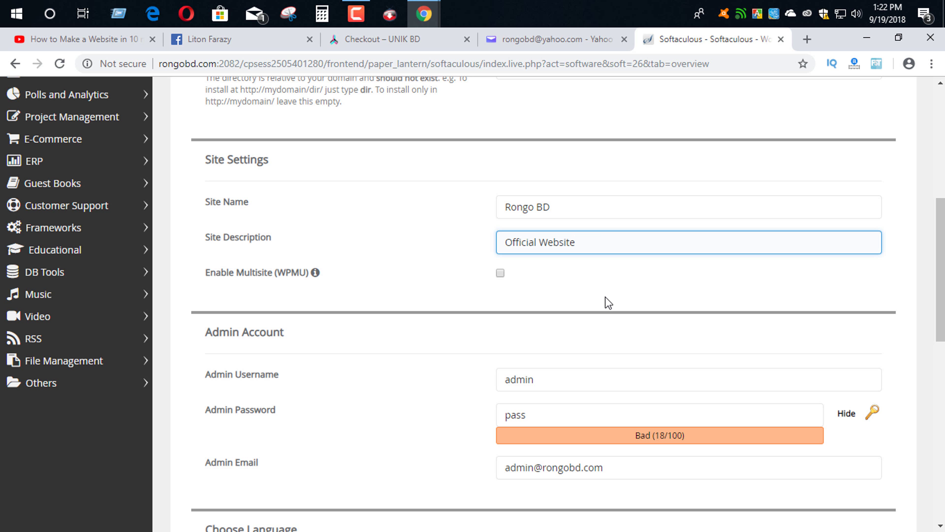
- Set a new admin password and enter the admin e-mail address
left_click_drag(554, 388, 482, 386)
scroll(481, 386, "down", 3)
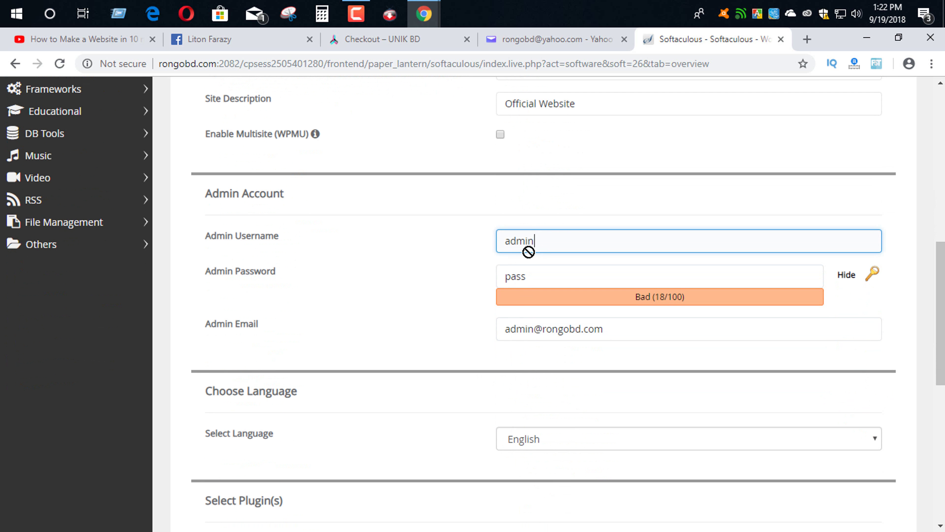
left_click_drag(531, 242, 464, 242)
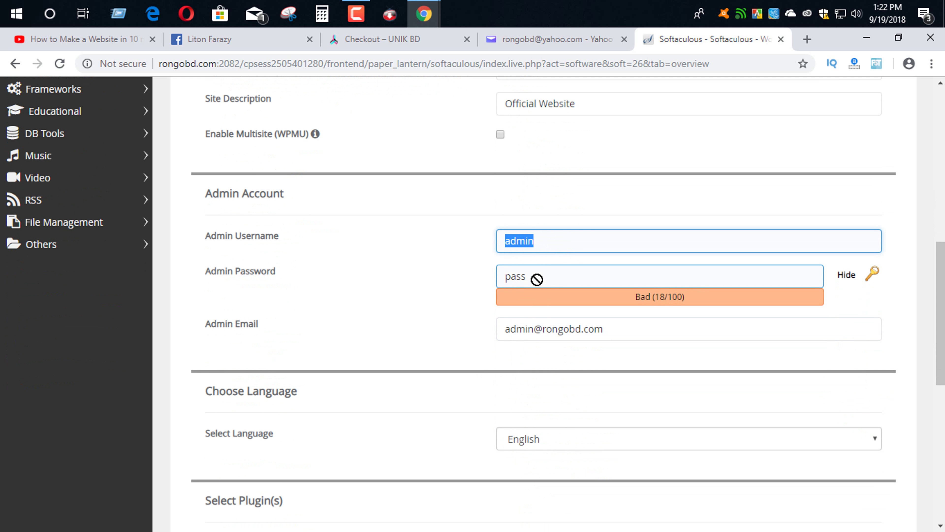
left_click_drag(537, 279, 555, 277)
type("pass")
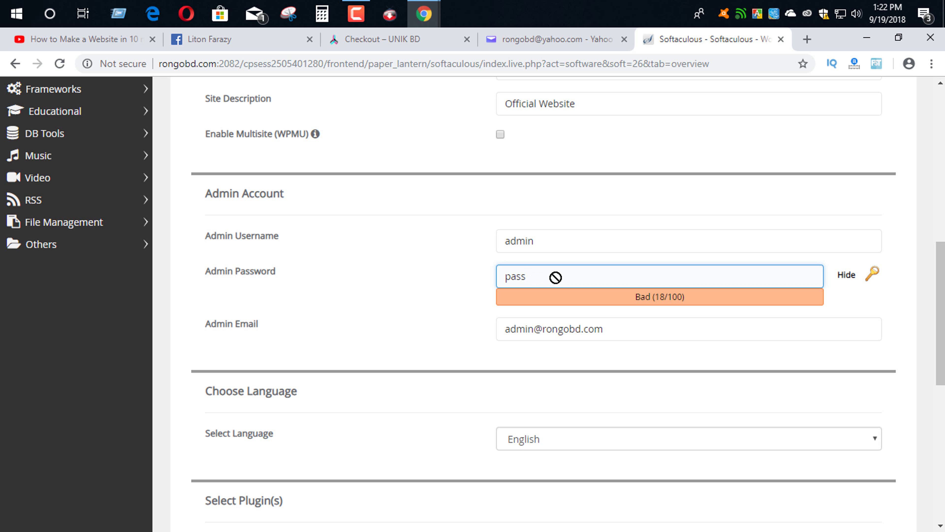
type("1234")
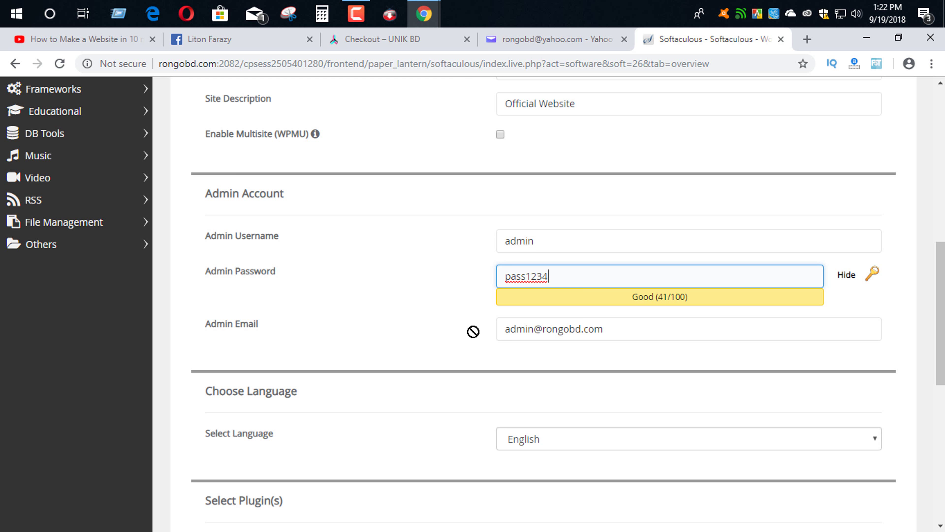
key("Tab")
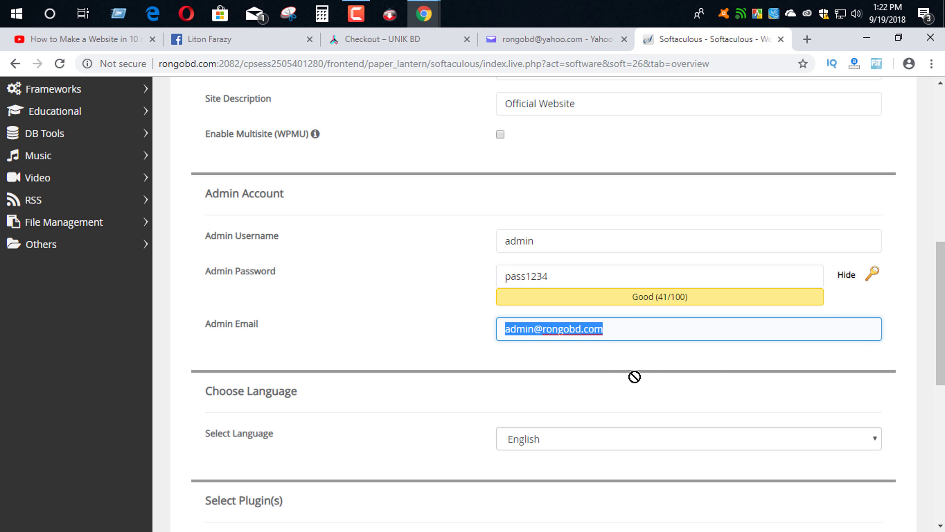
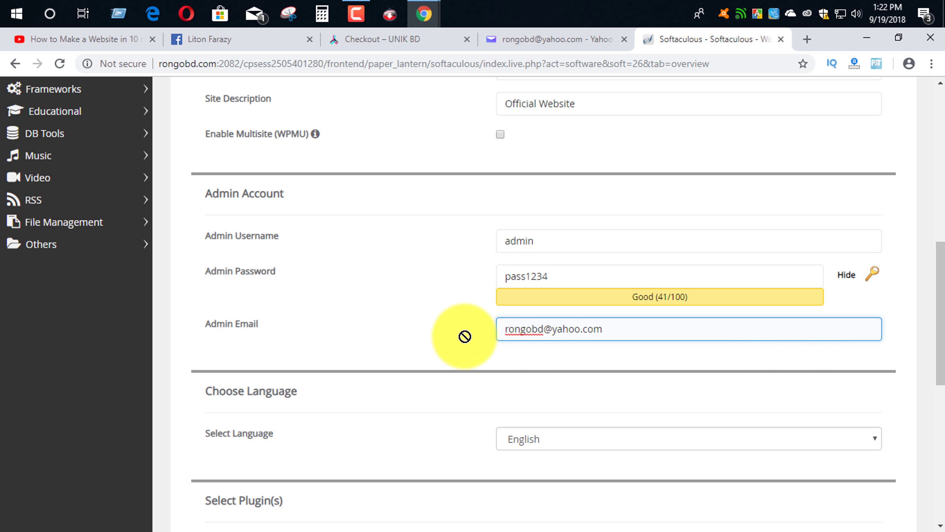
scroll(464, 334, "down", 5)
scroll(437, 351, "down", 3)
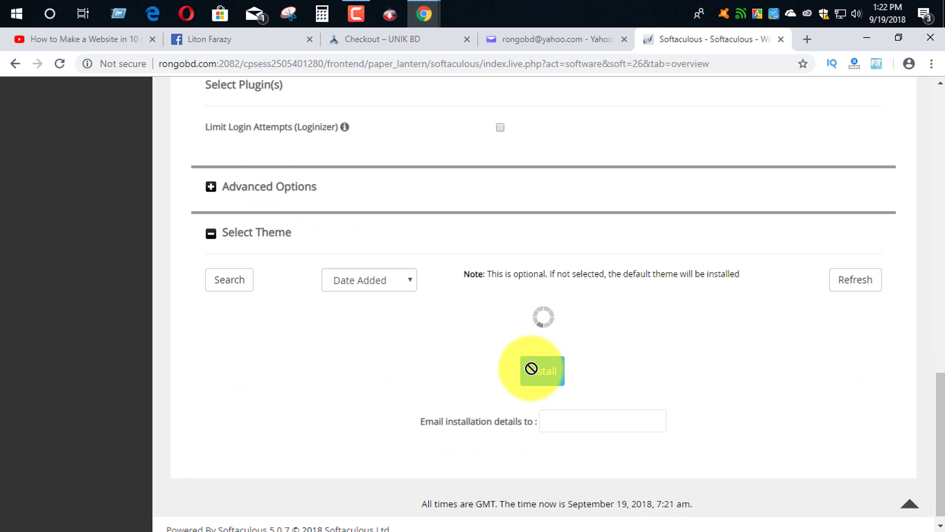
- Install WordPress, then open the new rongobd.com site in a new tab and browse it
left_click(548, 371)
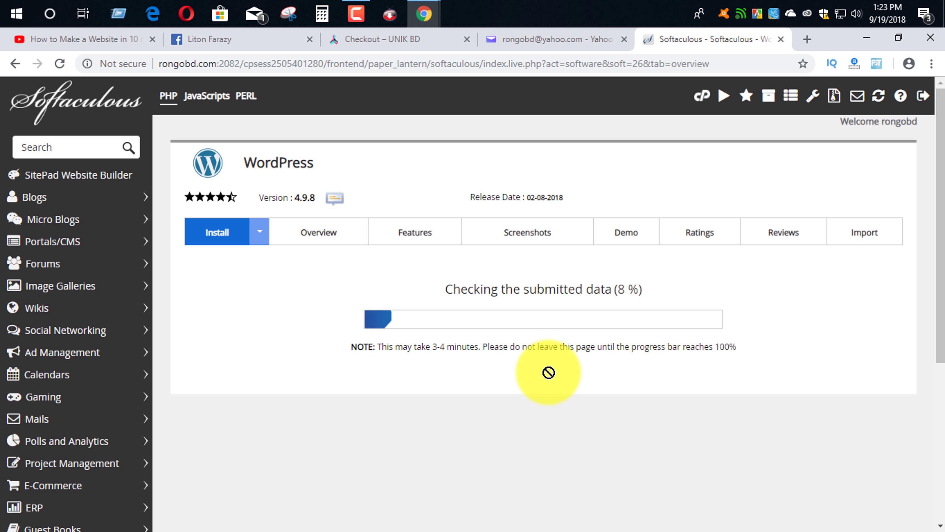
right_click(234, 330)
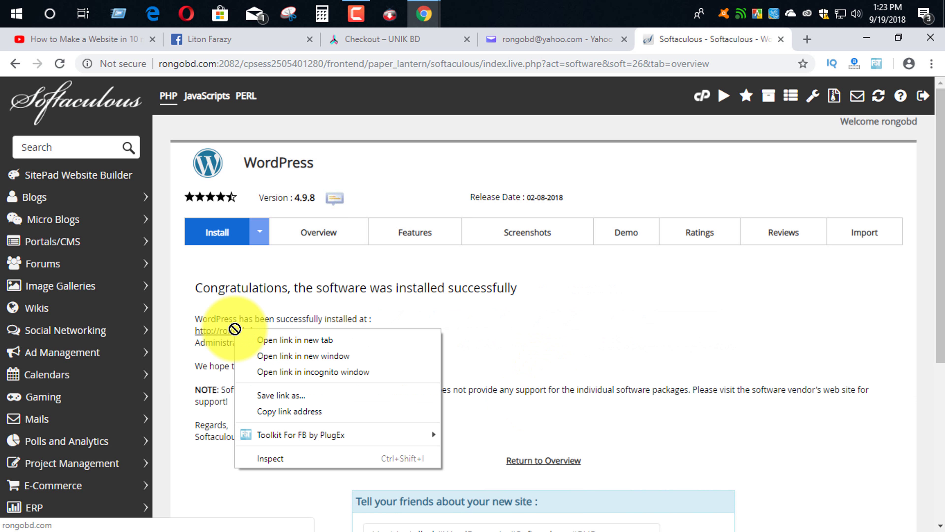
left_click(276, 339)
left_click(275, 340)
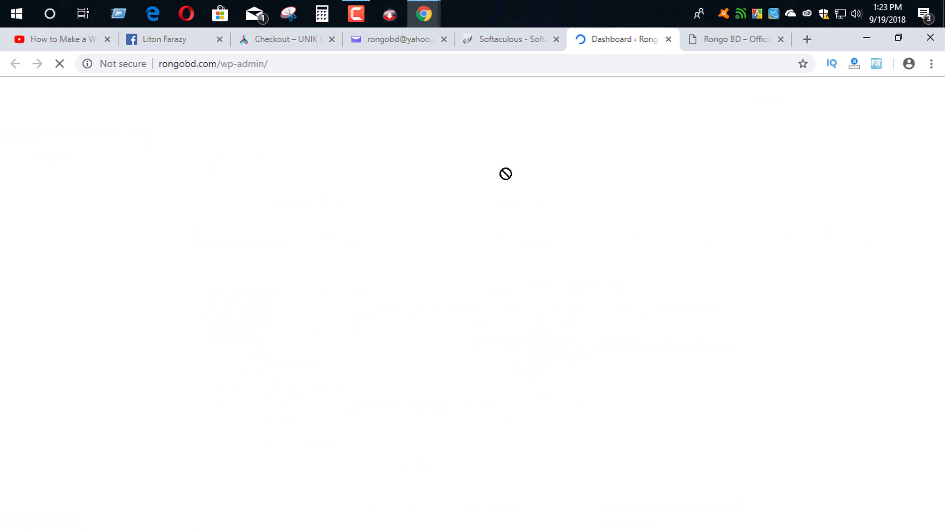
left_click(695, 40)
scroll(593, 234, "down", 10)
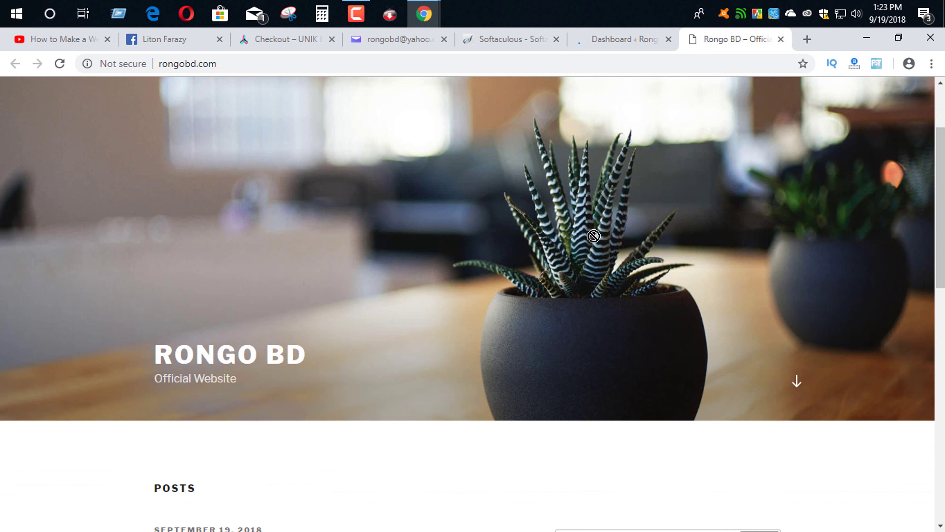
scroll(594, 241, "down", 5)
scroll(462, 245, "up", 8)
scroll(466, 259, "down", 7)
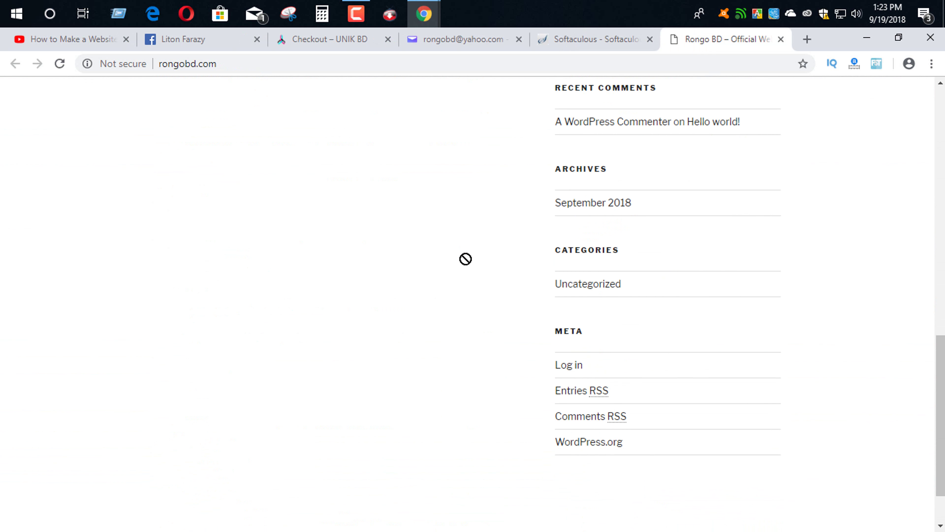
scroll(465, 258, "up", 15)
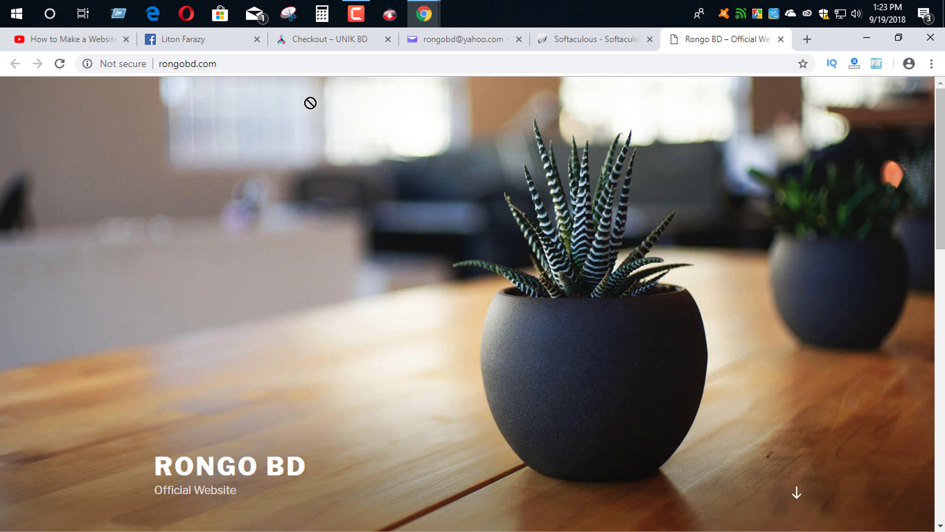
- Go to rongobd.com/wp-admin and log in with the admin username and password
left_click(293, 68)
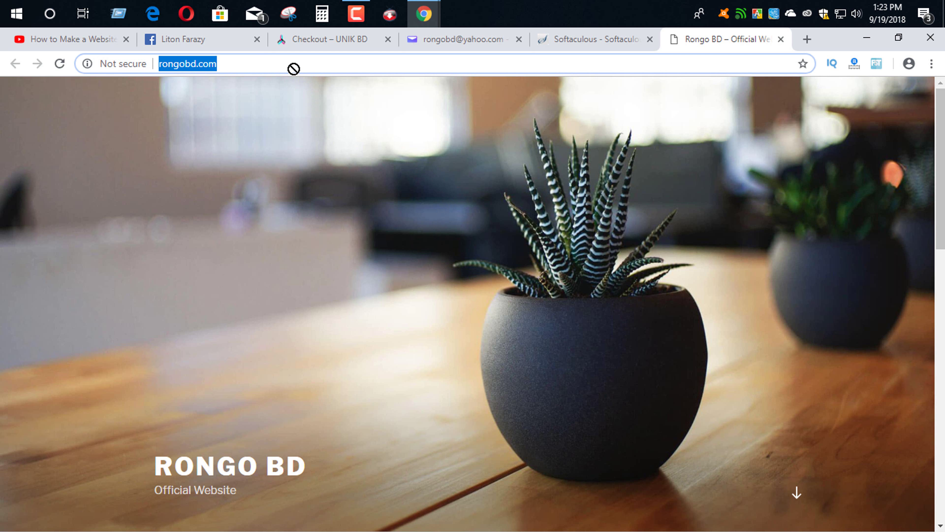
left_click(293, 69)
type("/")
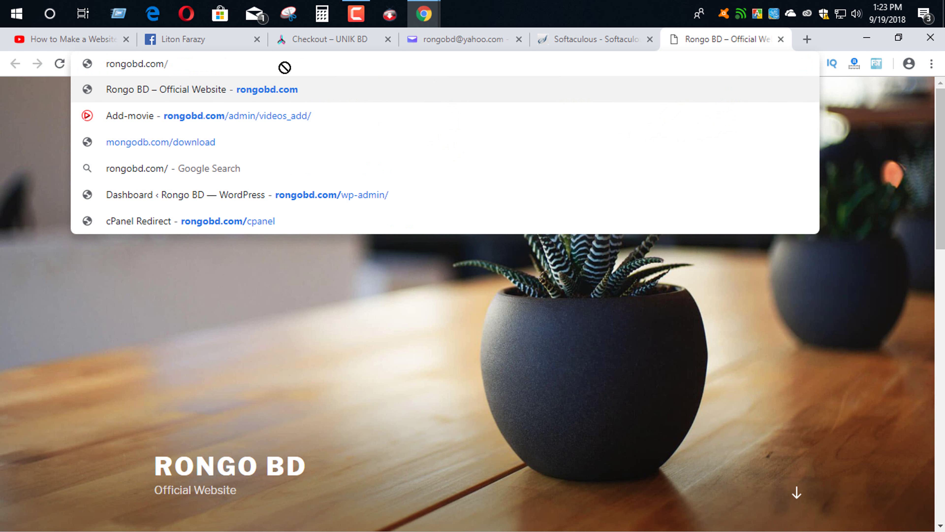
type("wp-a")
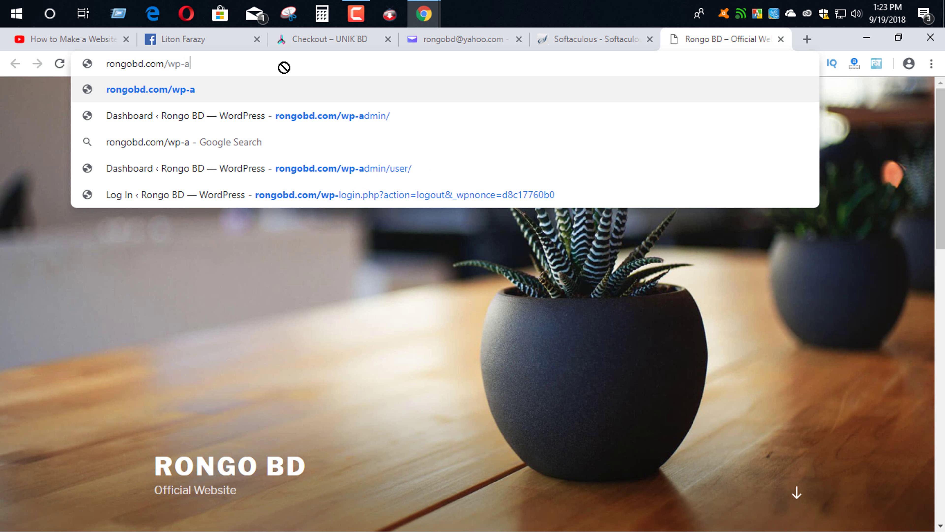
type("dmin")
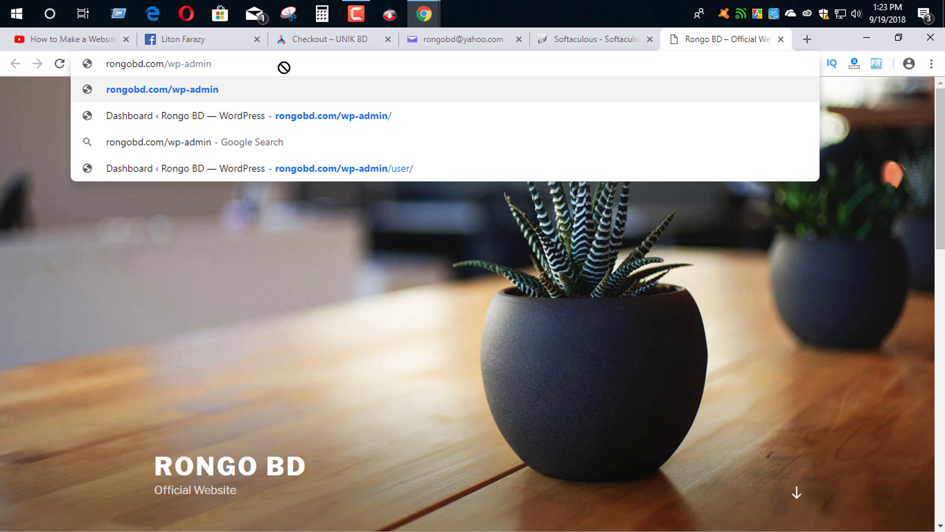
key("Return")
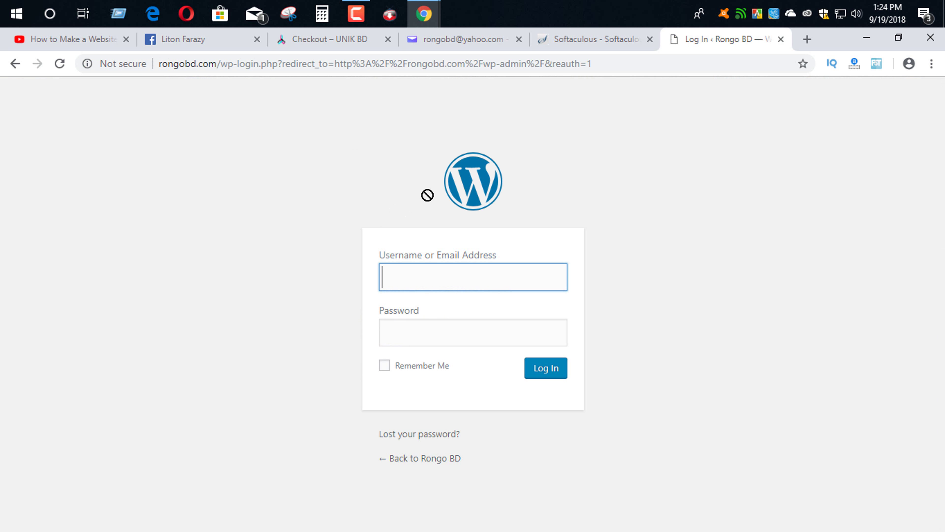
type("admin")
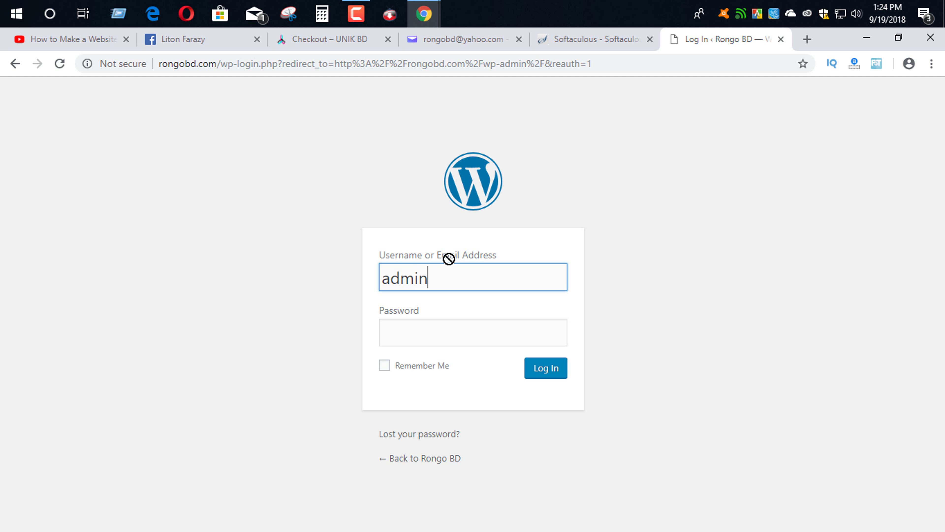
key("Tab")
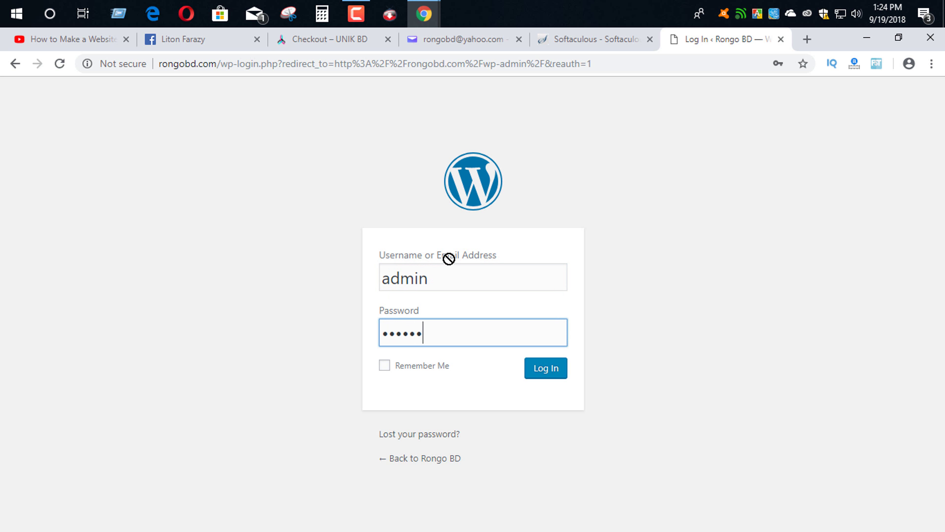
left_click(542, 368)
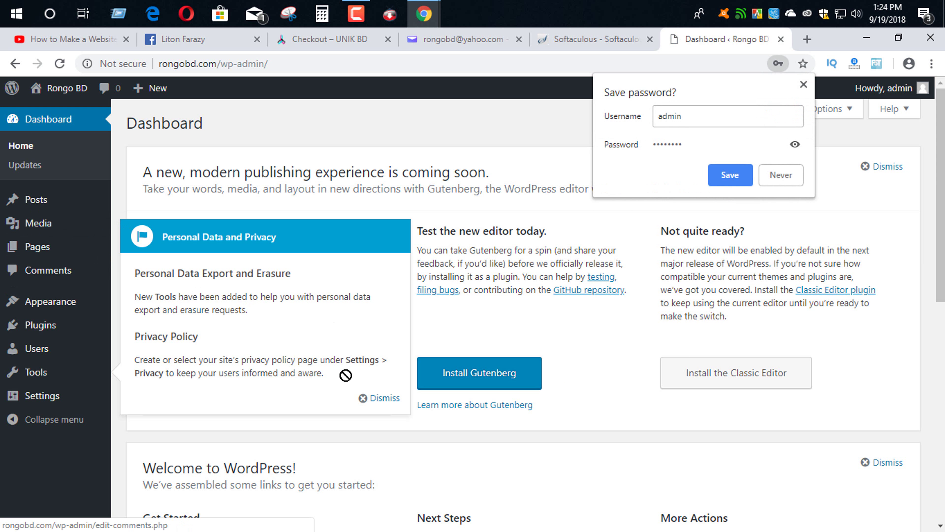
- Dismiss the notices, search new themes for 'astra' and install Astra
left_click(792, 174)
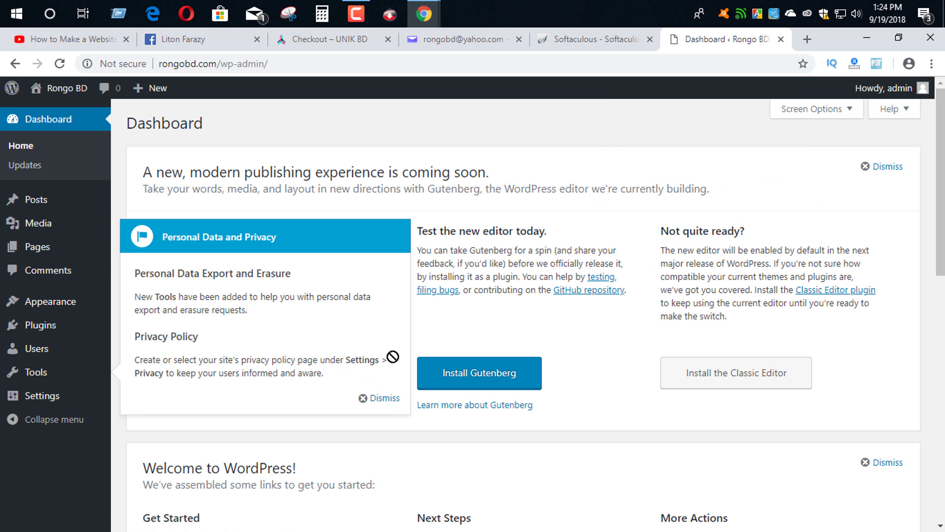
left_click(382, 396)
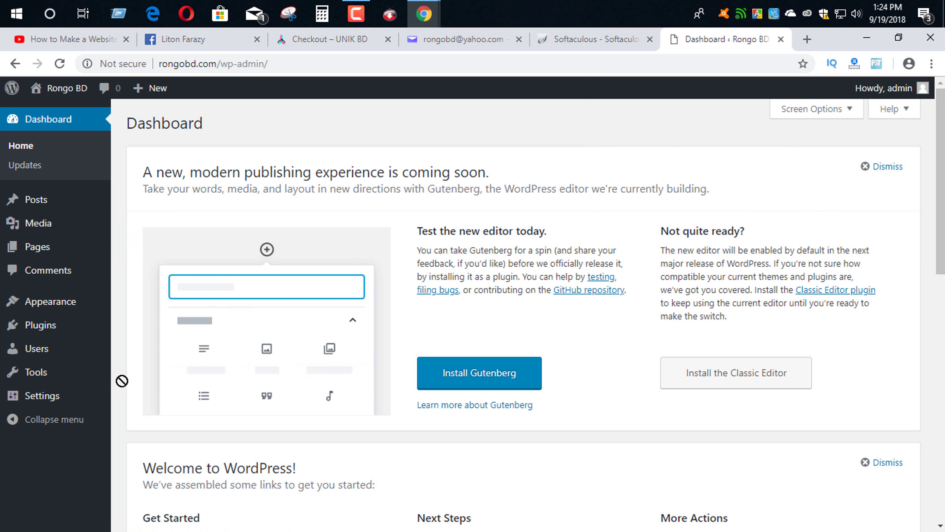
mouse_move(61, 300)
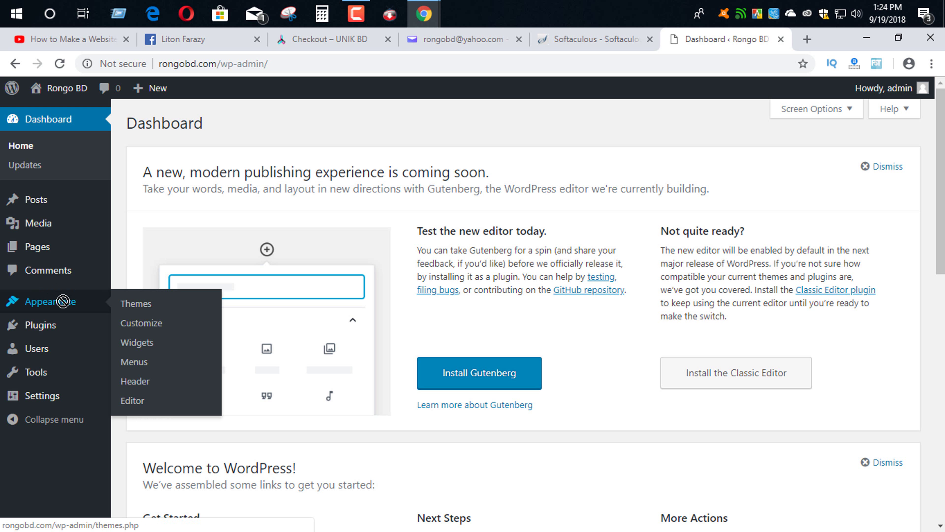
left_click(144, 303)
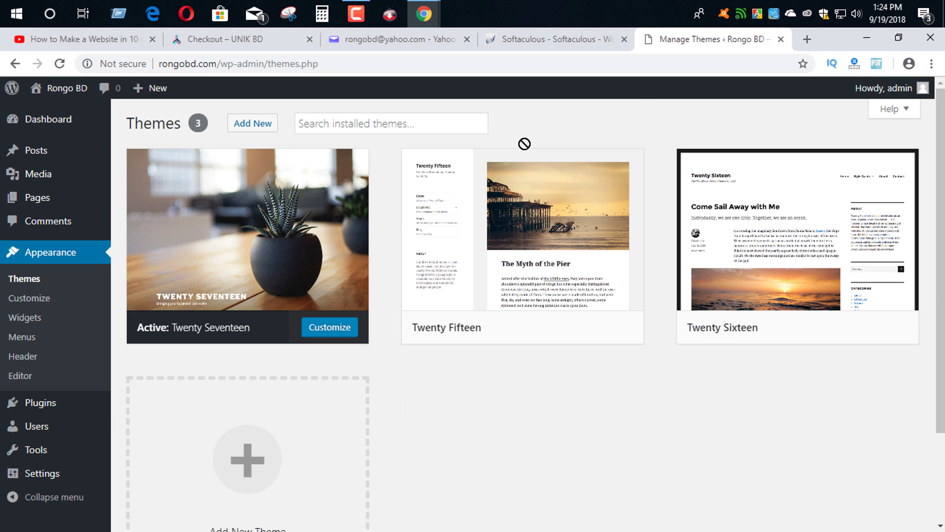
left_click(247, 122)
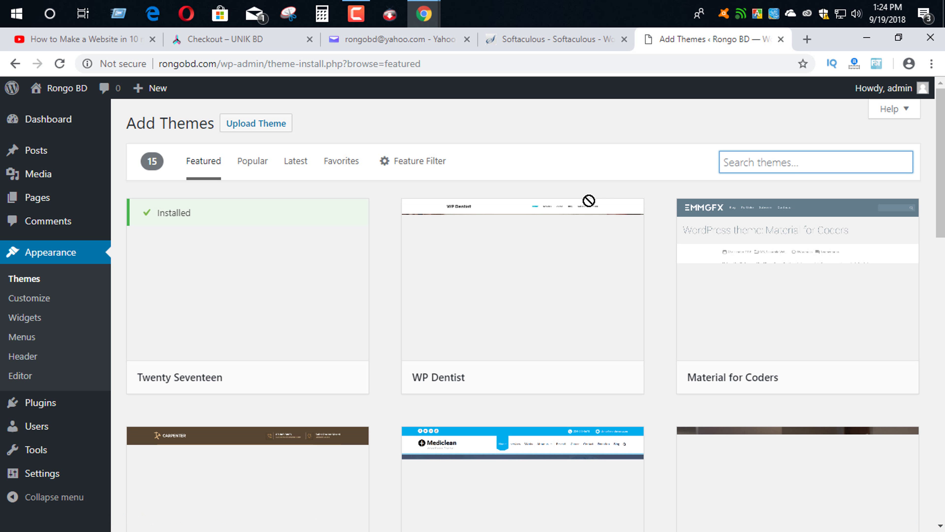
type("astra")
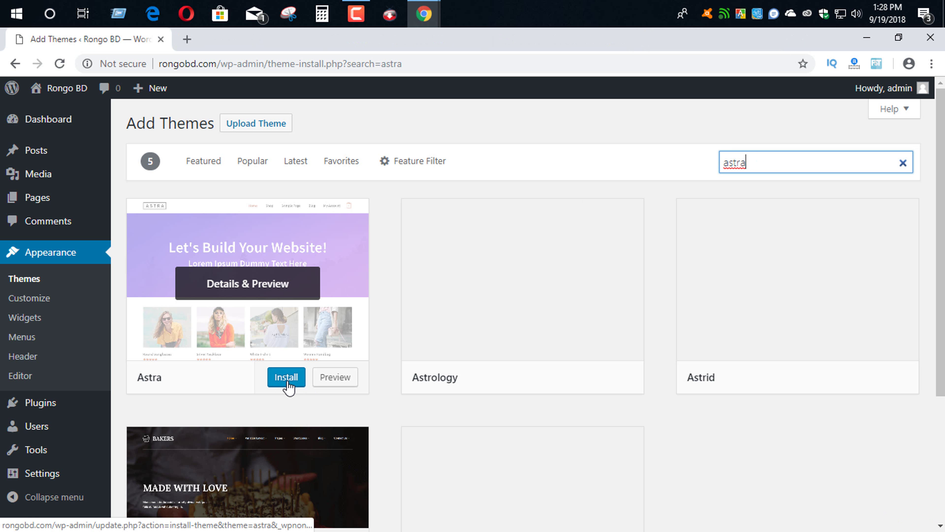
left_click(286, 379)
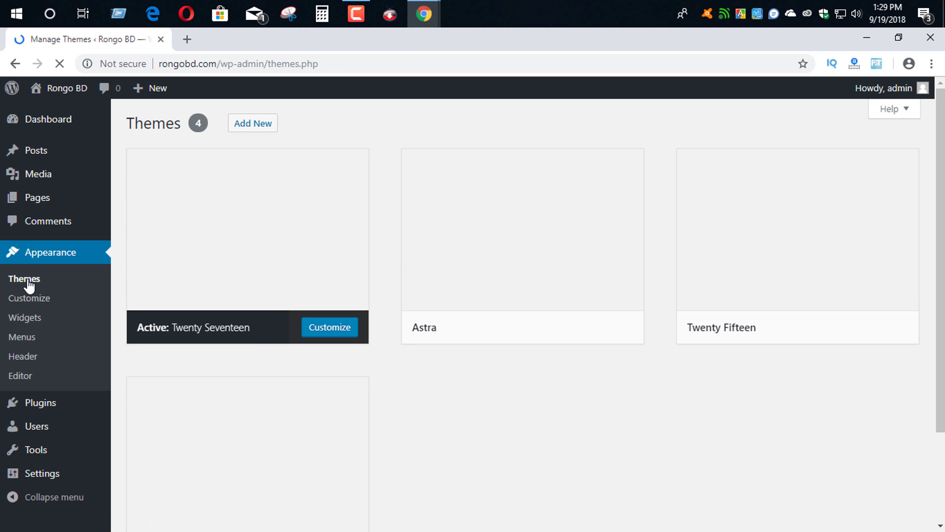
- Activate Astra and delete the Twenty Fifteen and Twenty Sixteen themes
left_click(539, 326)
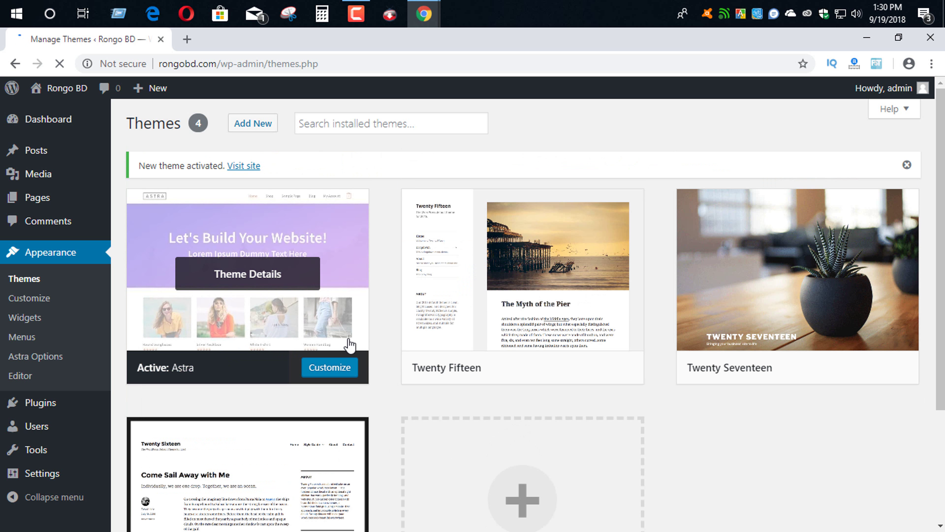
mouse_move(498, 337)
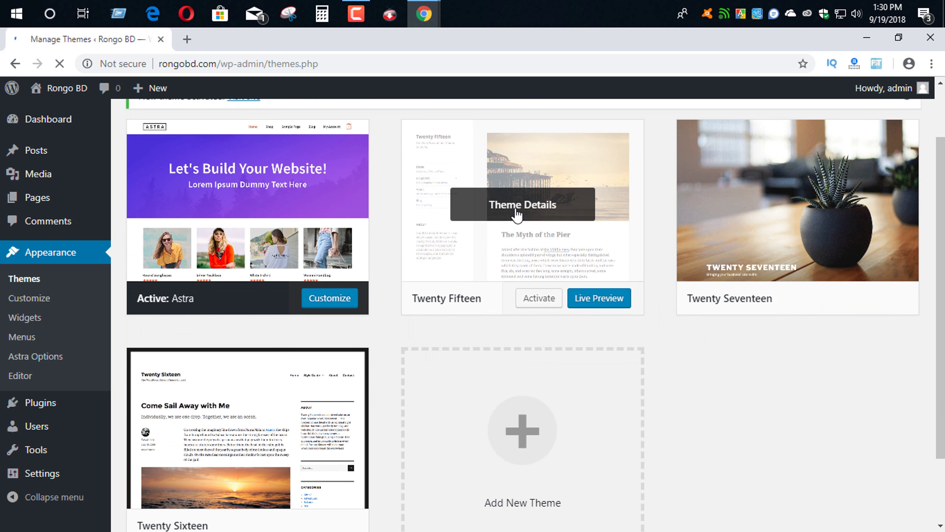
left_click(517, 215)
left_click(895, 501)
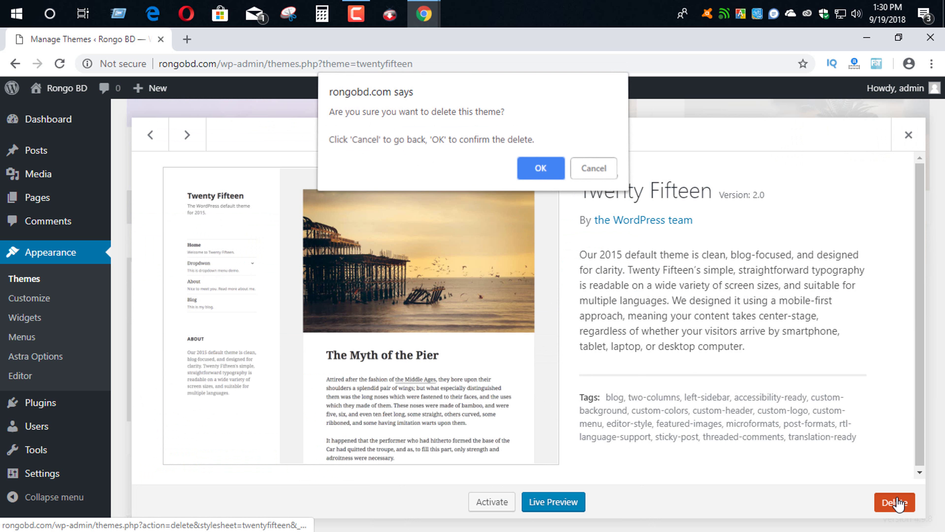
left_click(541, 162)
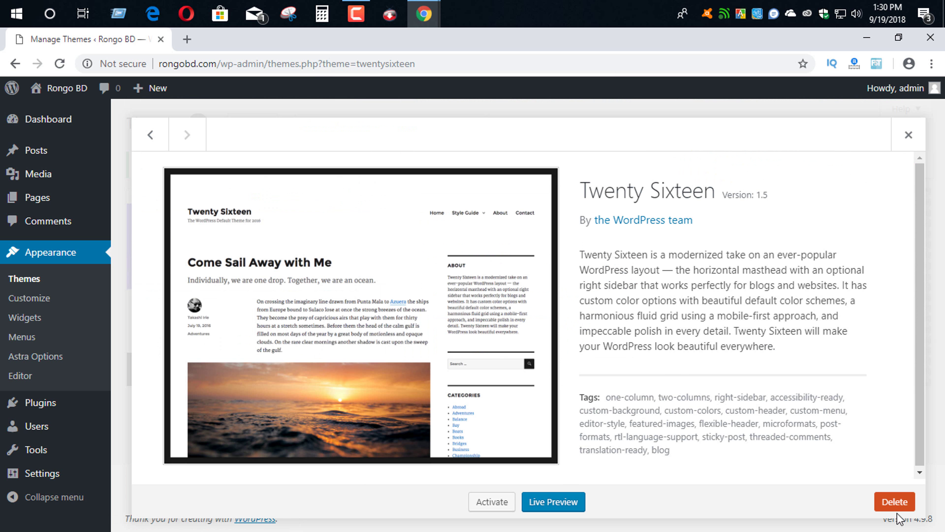
left_click(895, 503)
key("Return")
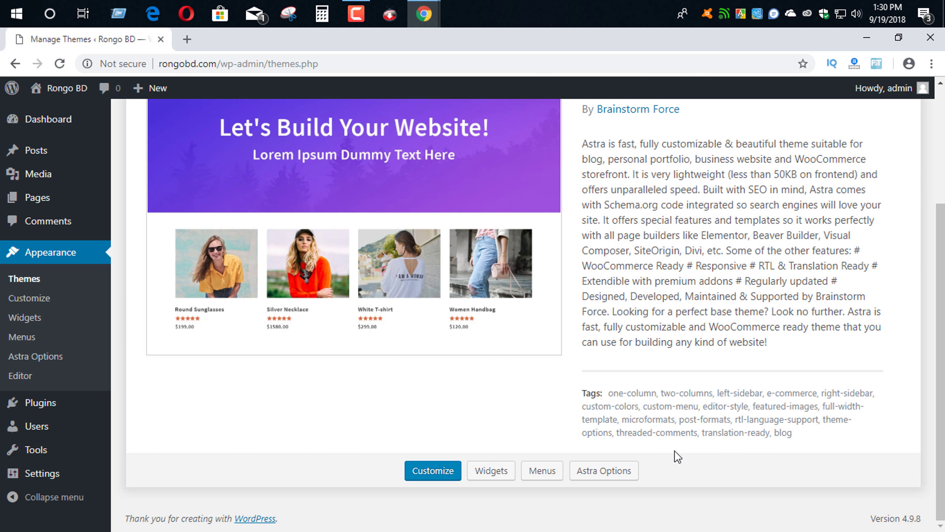
- Open the live Rongo BD site in a new tab and return to the themes page
scroll(378, 303, "up", 2)
scroll(390, 257, "up", 3)
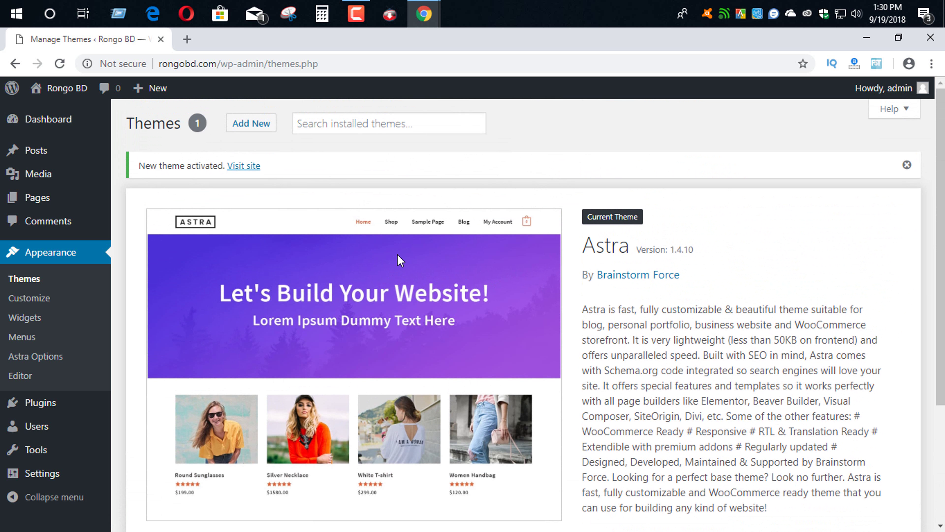
mouse_move(71, 100)
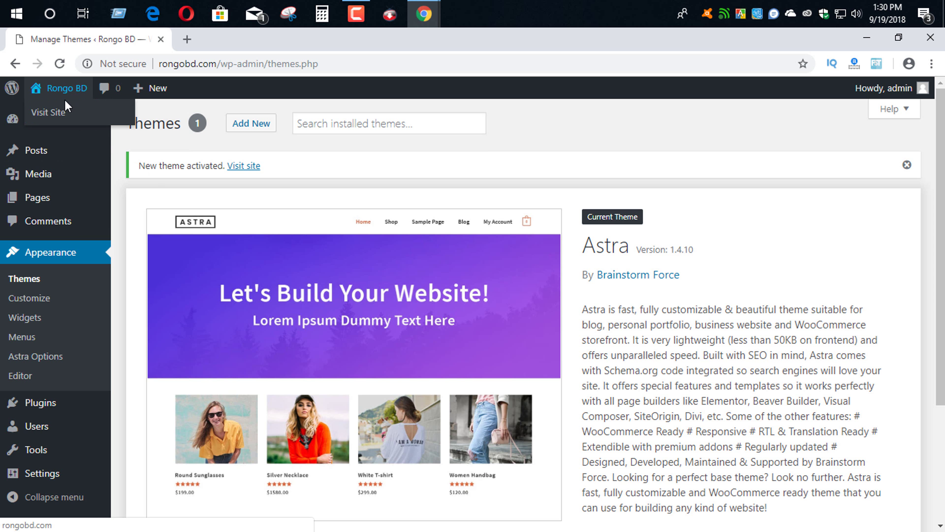
right_click(57, 113)
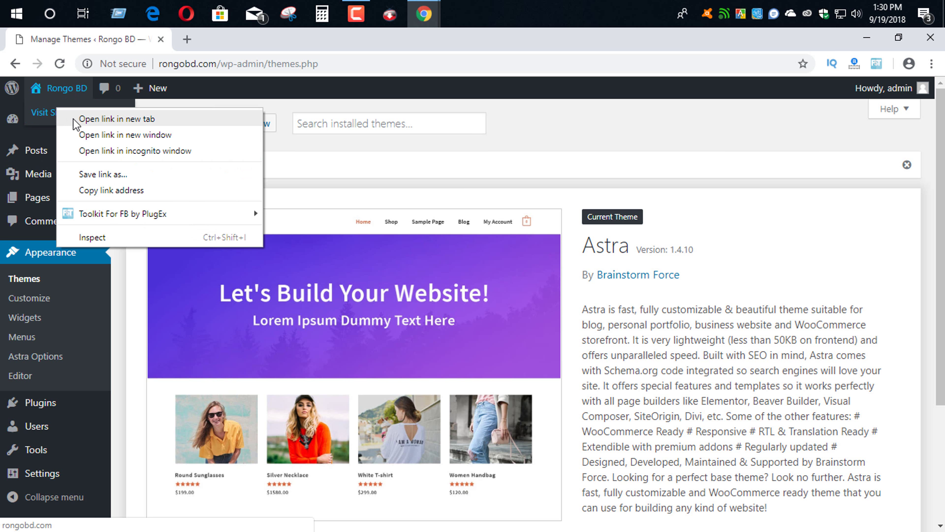
left_click(86, 118)
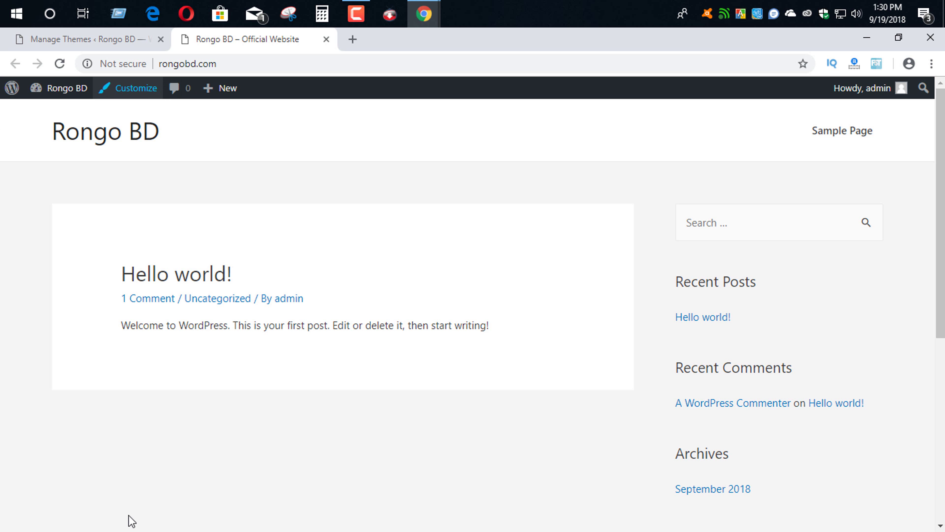
left_click(94, 39)
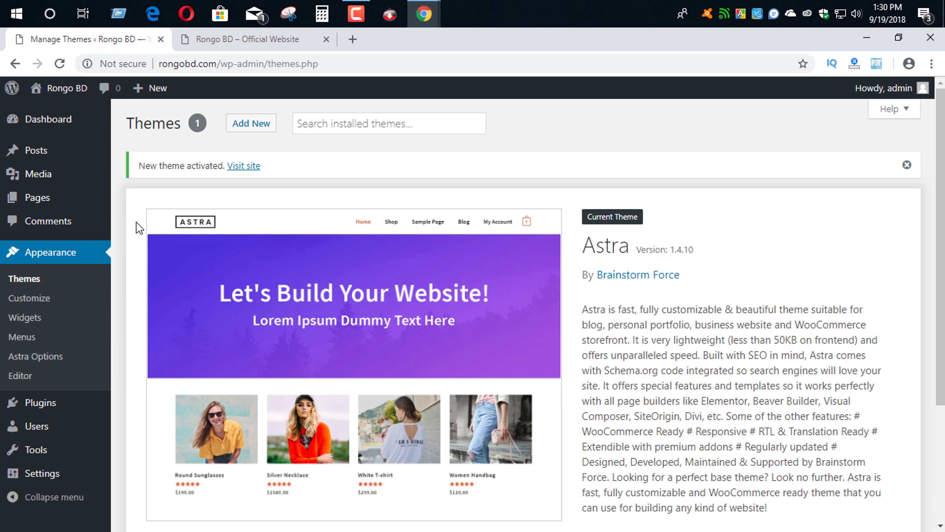
- Search plugins for 'astra', then install and activate Astra Starter Sites
mouse_move(39, 402)
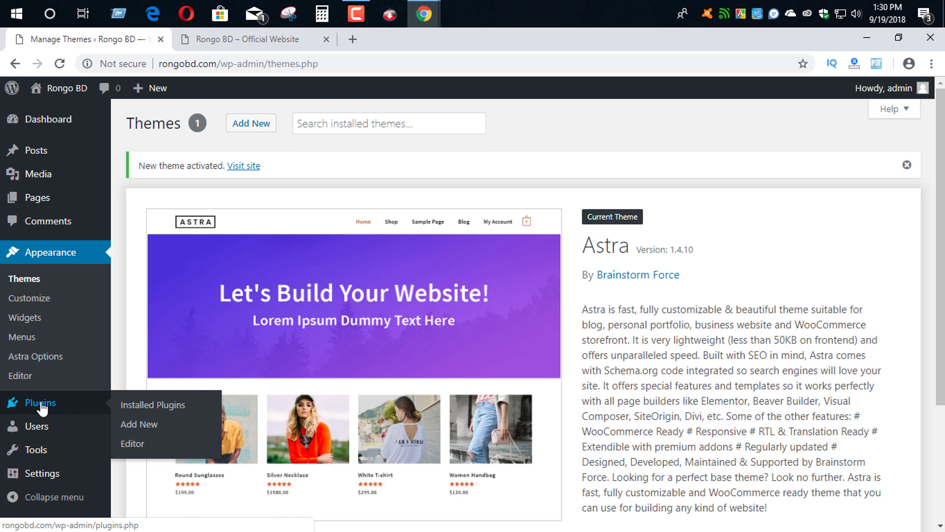
left_click(138, 424)
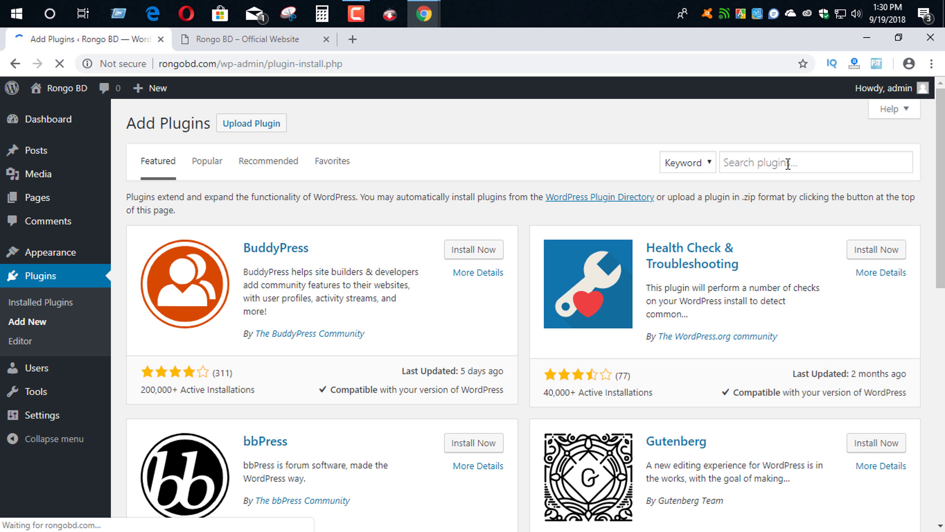
left_click(788, 164)
type("ast")
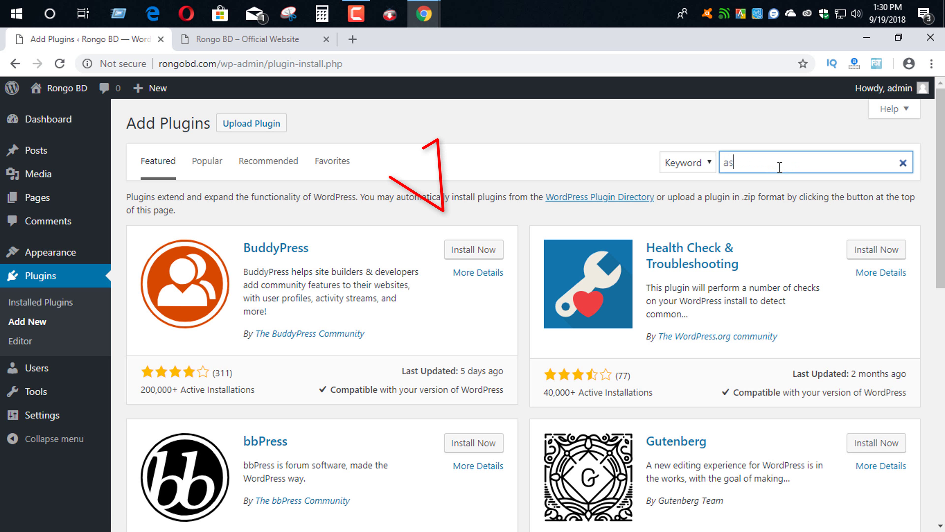
type("ra")
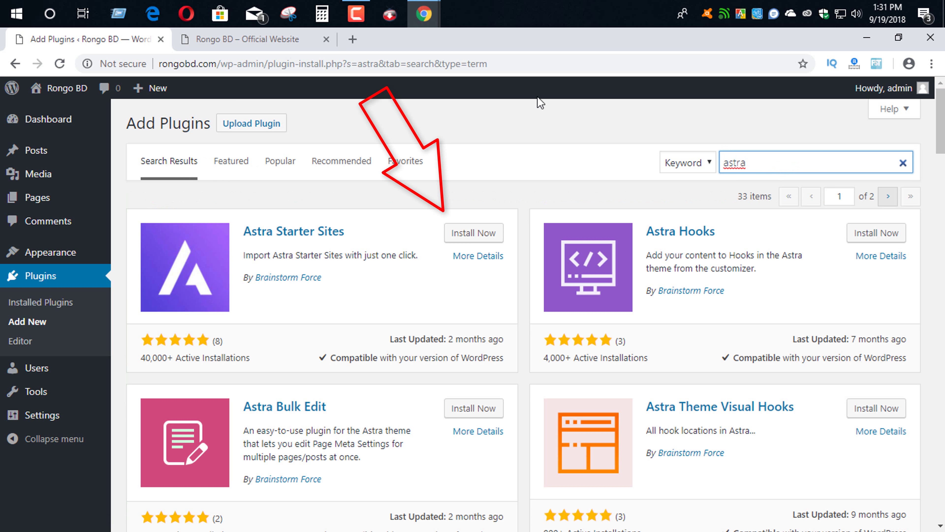
left_click(477, 238)
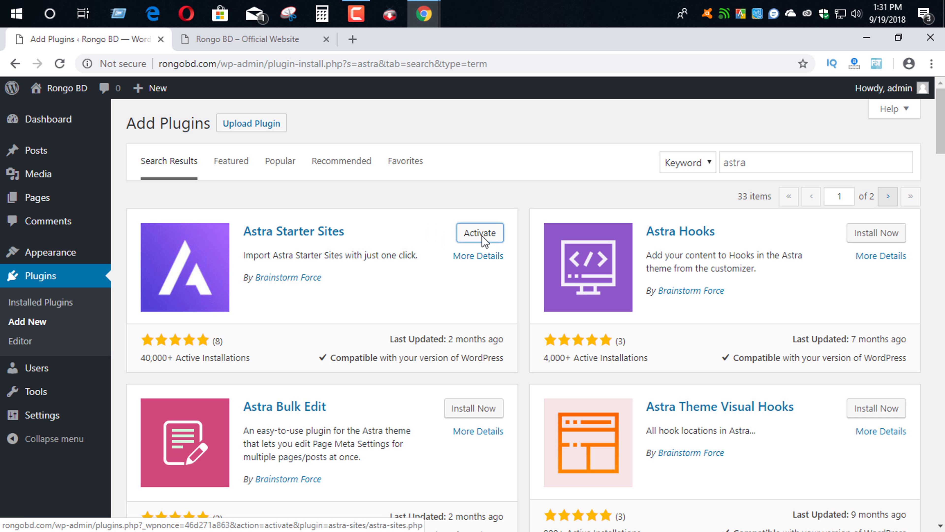
left_click(480, 234)
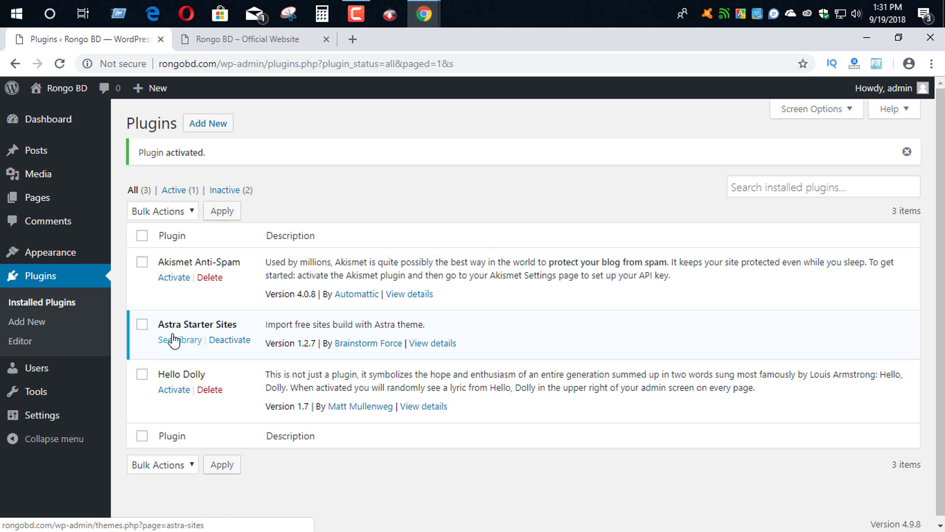
- Open the Astra starter site library filtered to Elementor templates
left_click(178, 341)
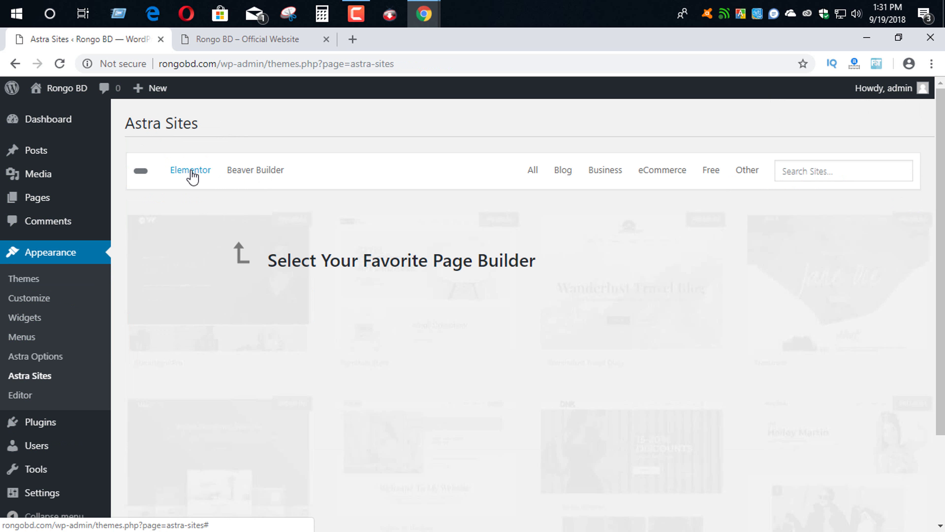
left_click(194, 172)
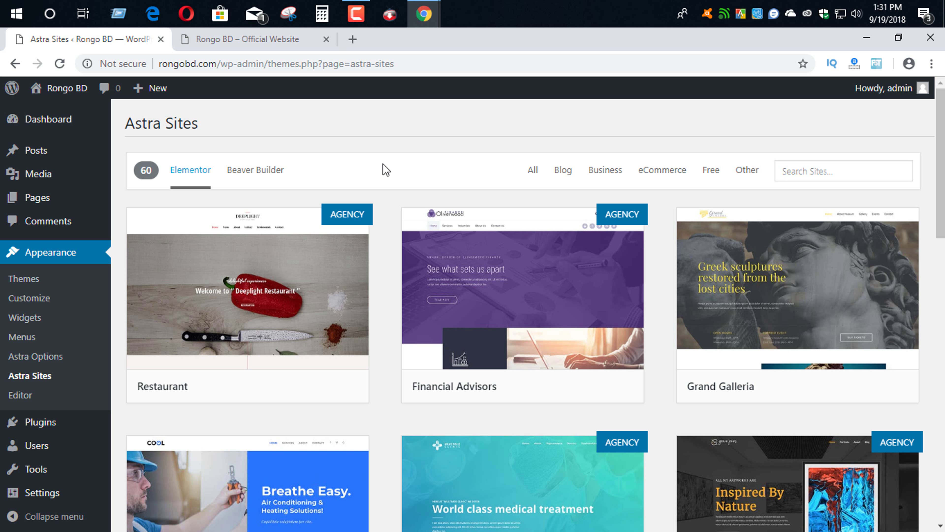
mouse_move(211, 294)
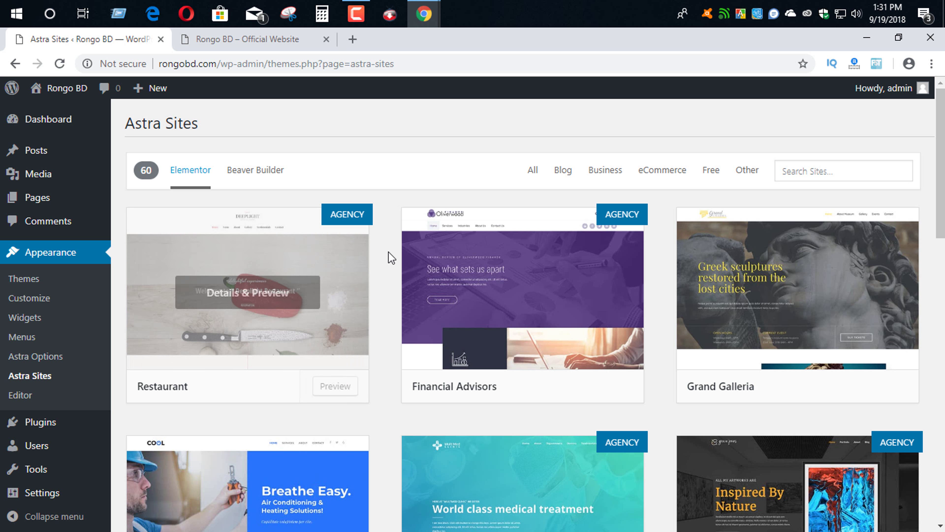
mouse_move(565, 324)
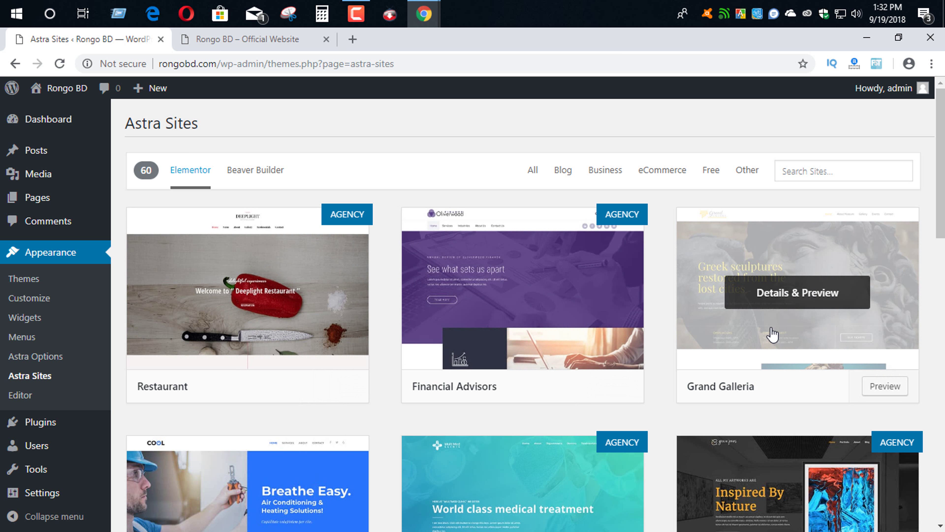
- Scroll the starter sites grid until the Agency template card is visible
scroll(755, 324, "down", 3)
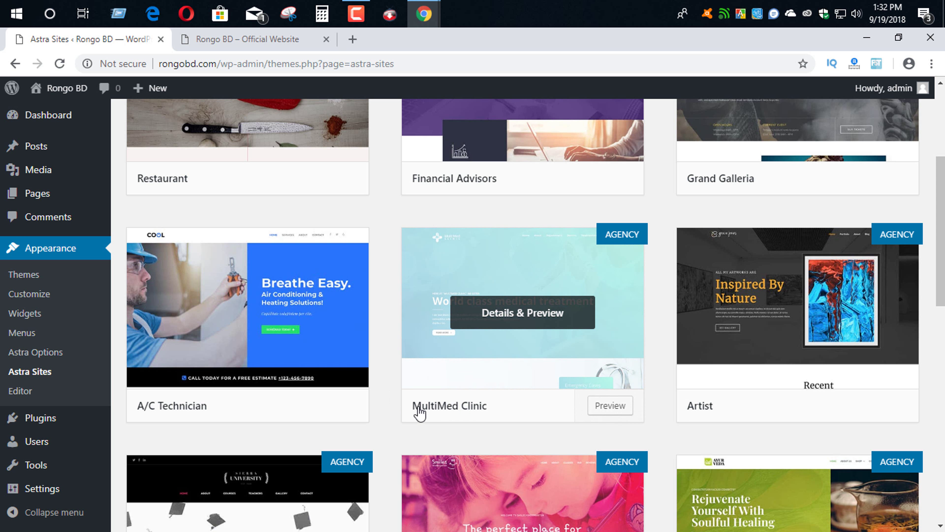
scroll(391, 406, "down", 10)
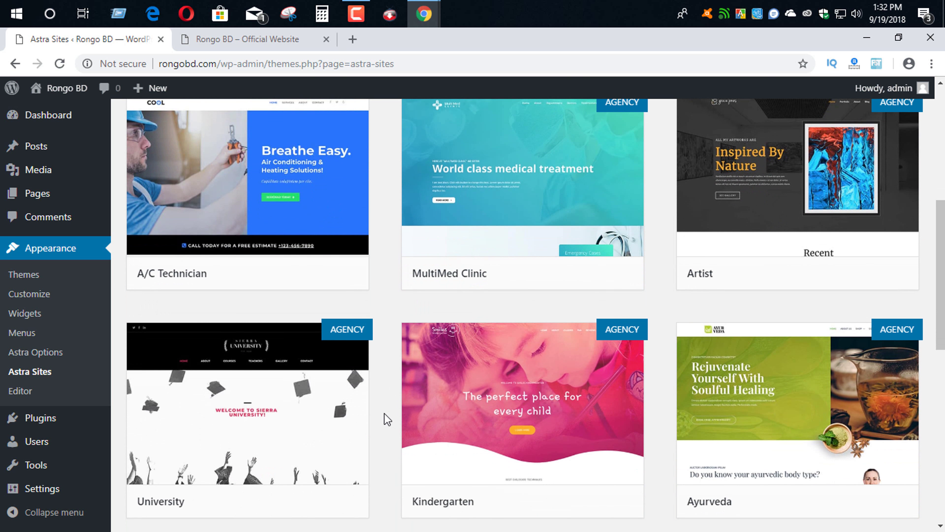
scroll(383, 384, "down", 20)
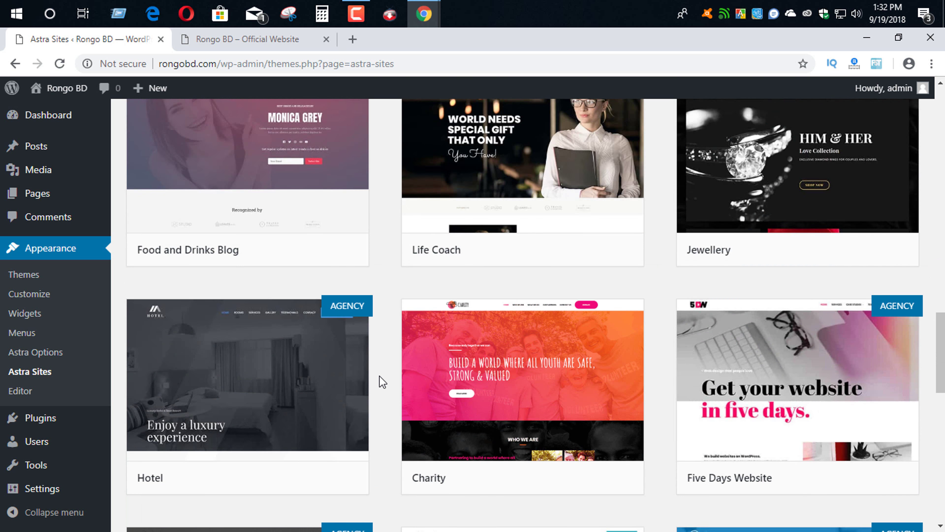
scroll(640, 315, "down", 20)
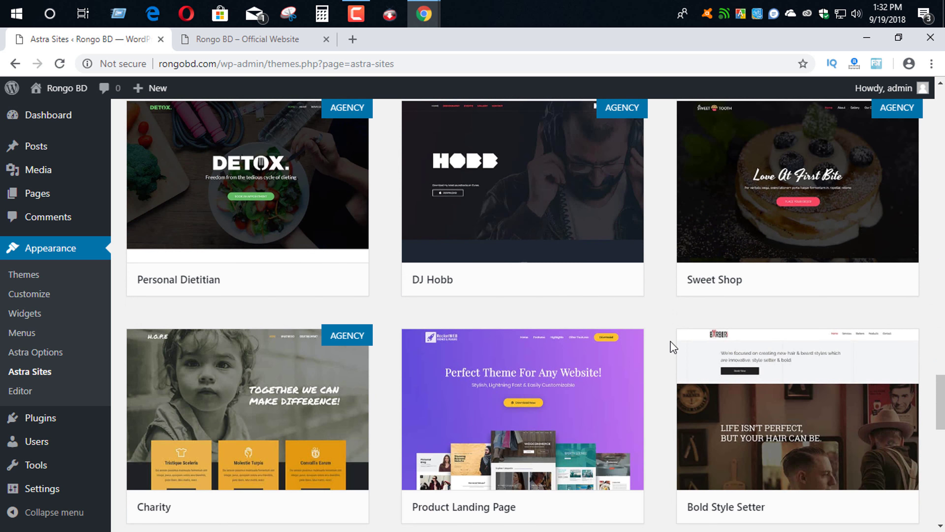
scroll(666, 324, "down", 3)
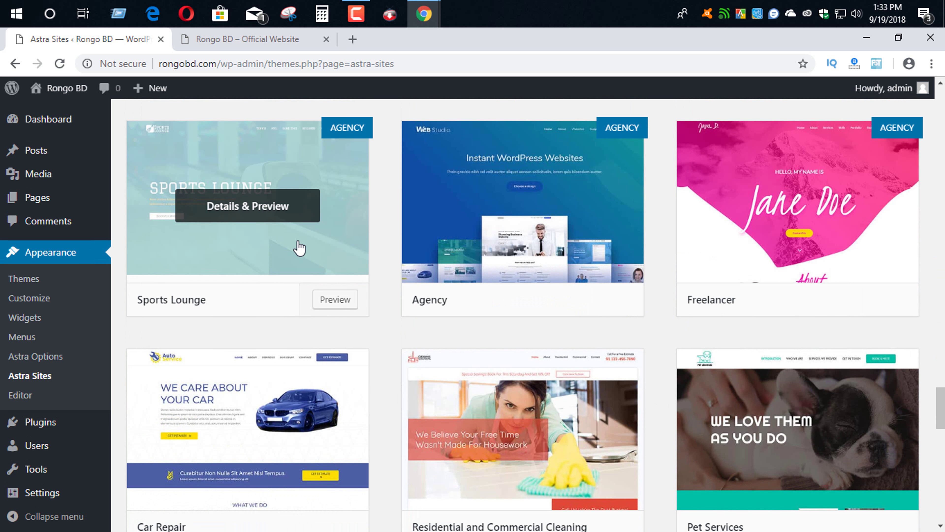
scroll(434, 356, "down", 11)
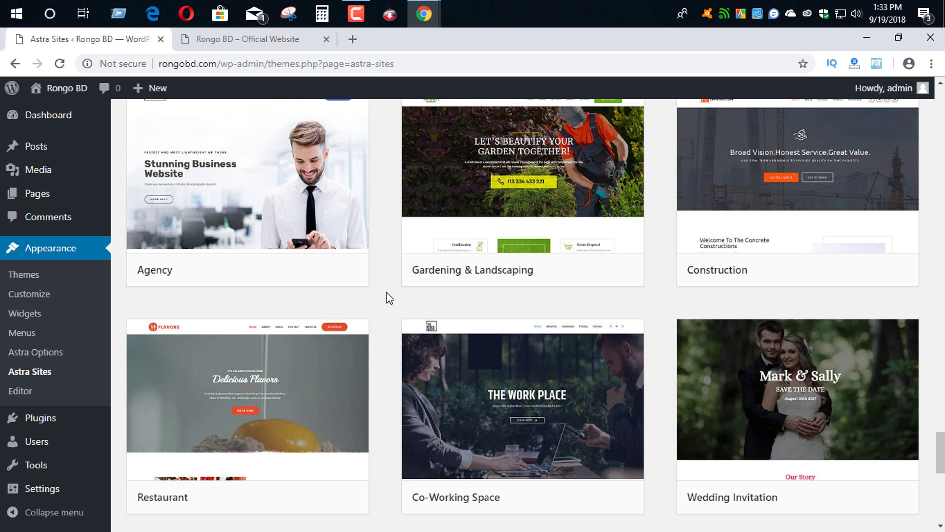
scroll(389, 298, "down", 2)
scroll(388, 298, "up", 13)
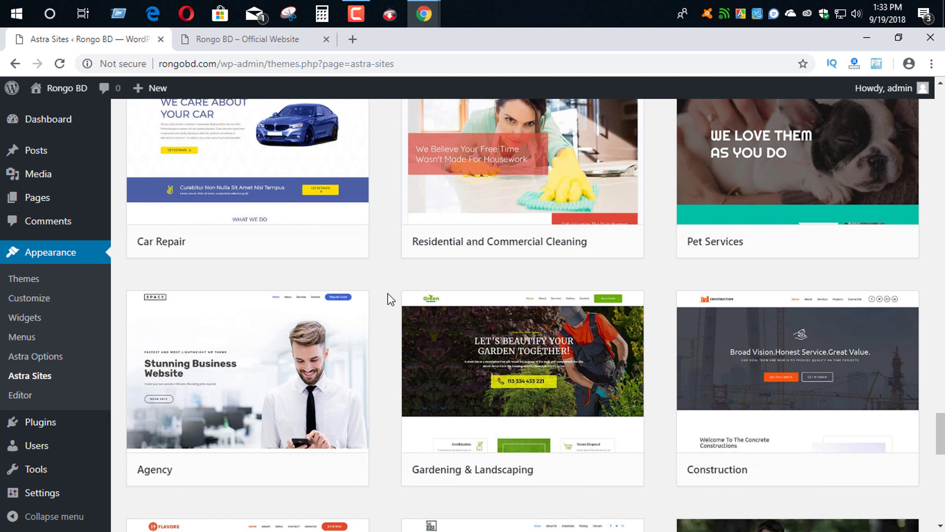
scroll(388, 298, "down", 10)
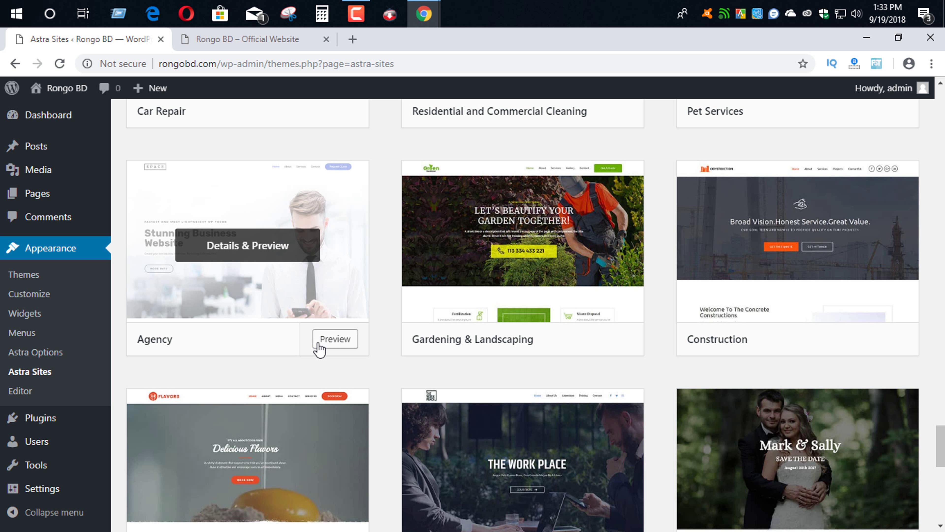
- Preview the Agency template and install SiteOrigin Widgets Bundle, Elementor and Contact Form 7
left_click(318, 340)
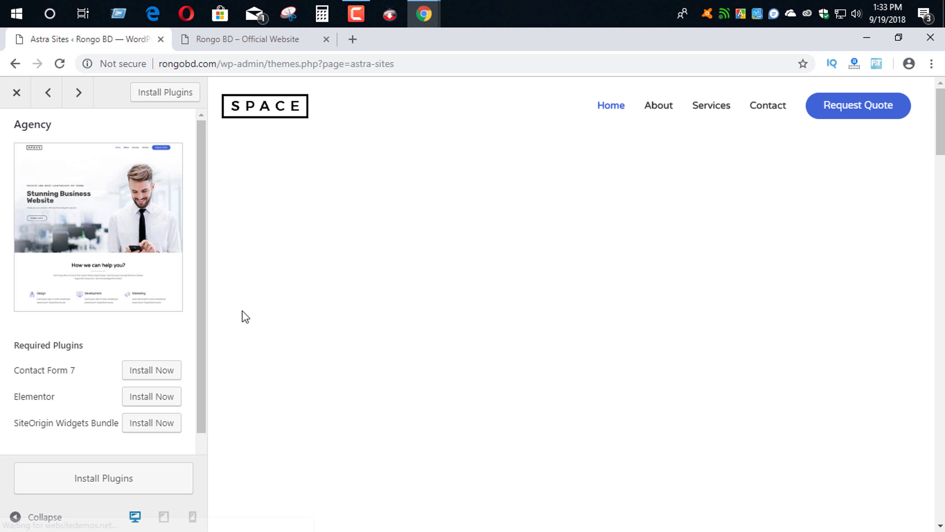
scroll(132, 404, "down", 1)
left_click(132, 403)
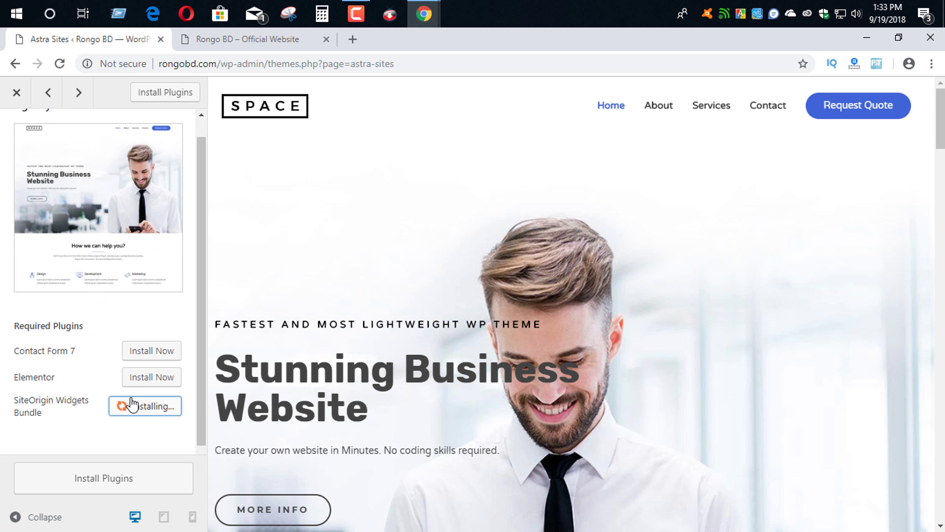
left_click(152, 378)
left_click(152, 351)
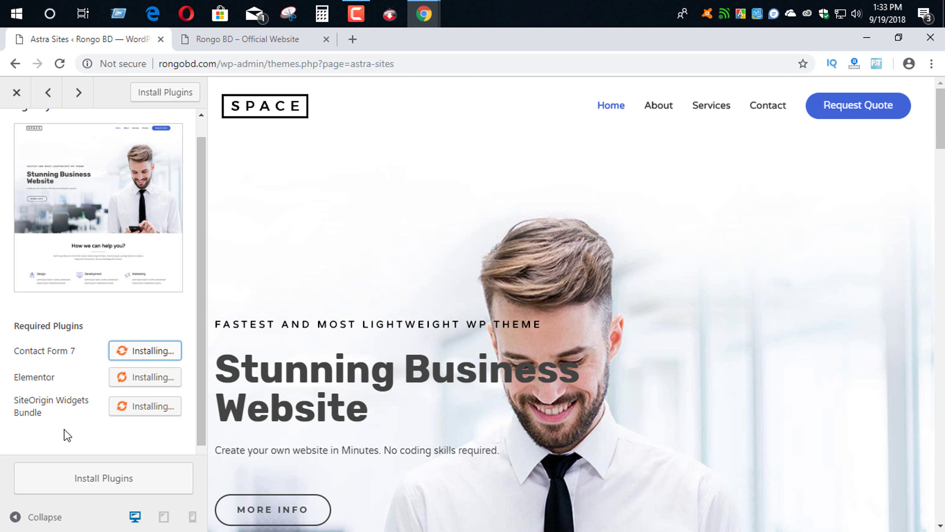
scroll(436, 284, "down", 2)
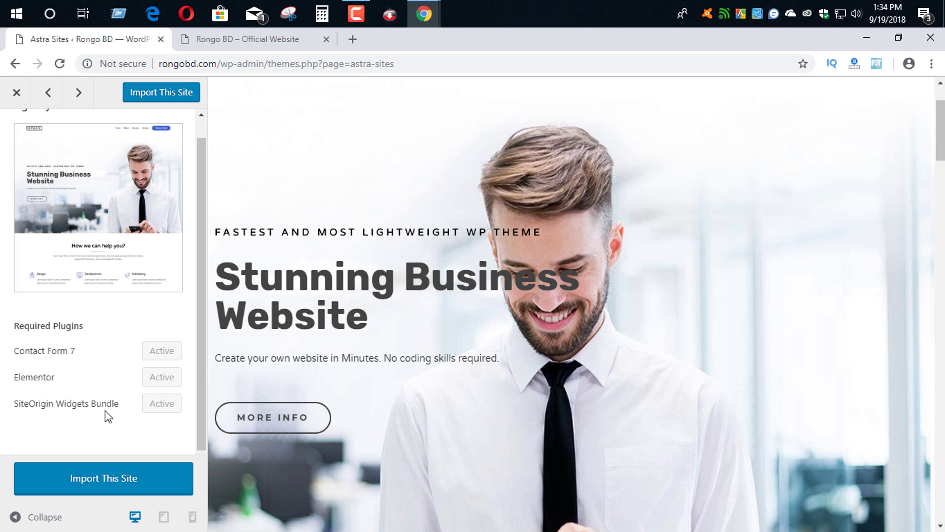
- Import the Agency site, confirm the import, and view the finished site
left_click(123, 484)
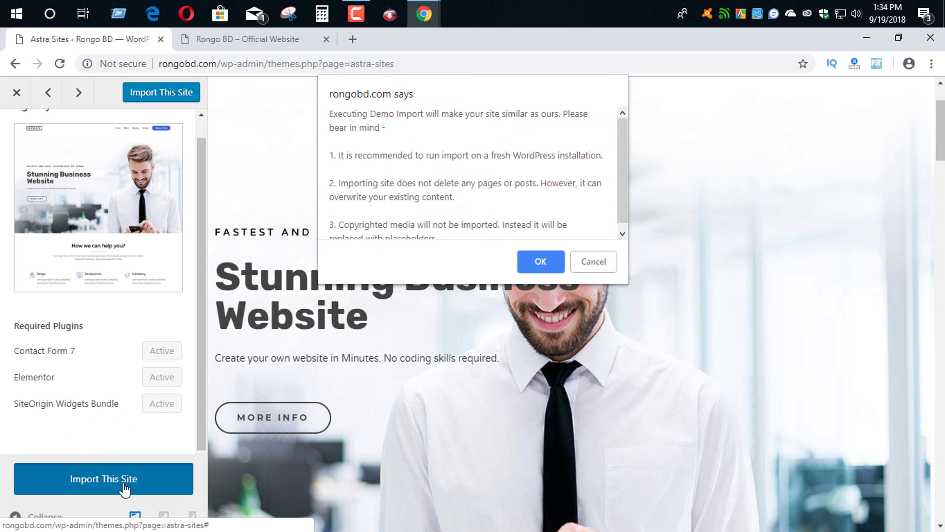
scroll(551, 223, "down", 1)
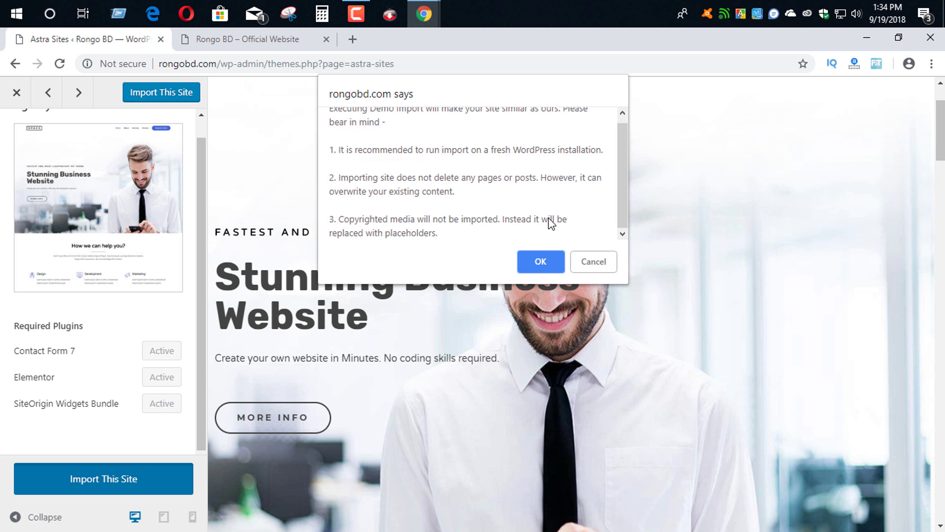
left_click(541, 261)
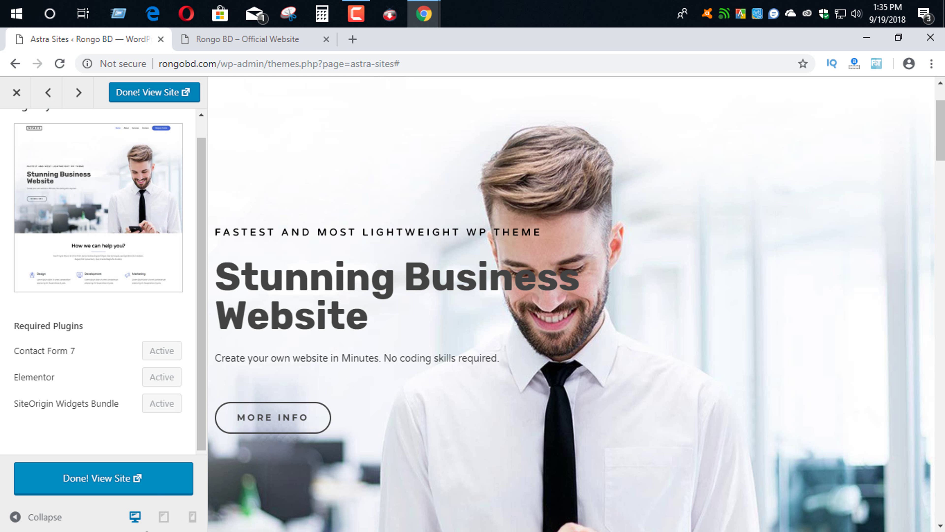
left_click(123, 482)
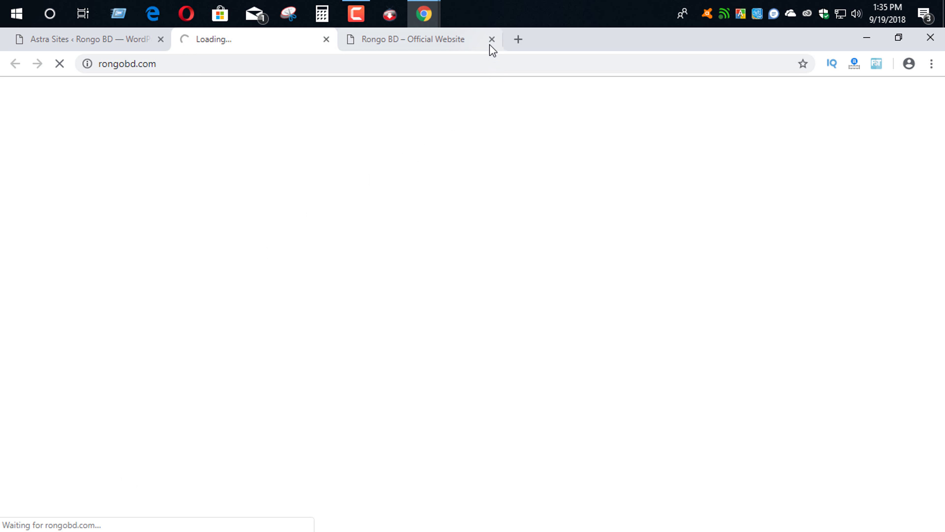
- Close the old Rongo BD and Astra Sites tabs while reviewing the new homepage
left_click(491, 39)
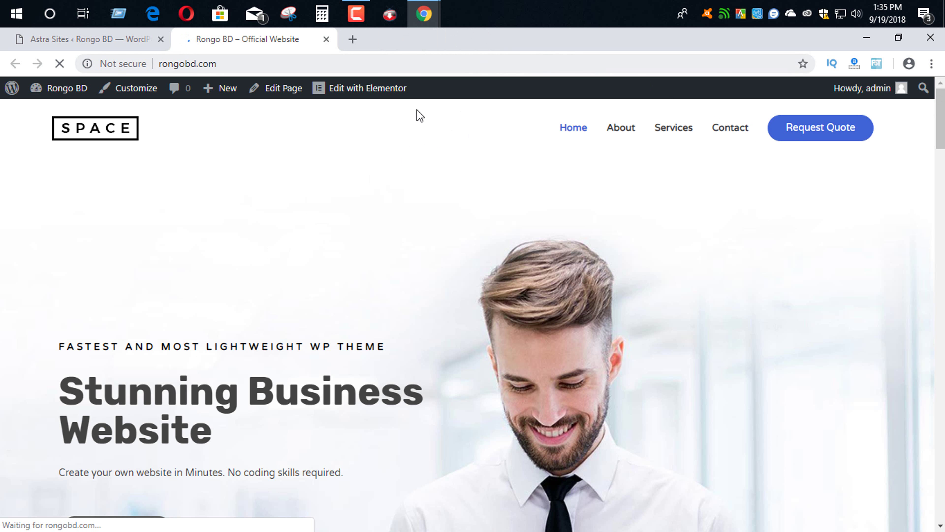
mouse_move(875, 93)
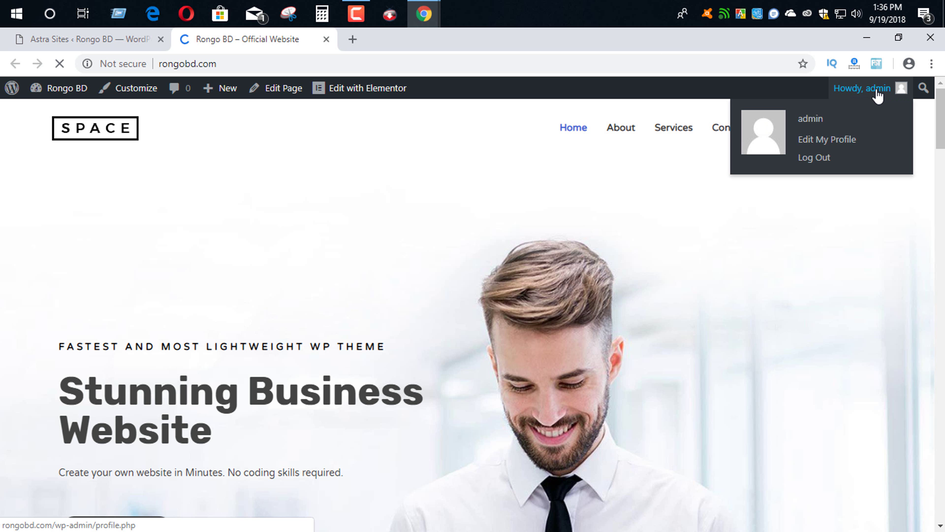
scroll(312, 173, "down", 10)
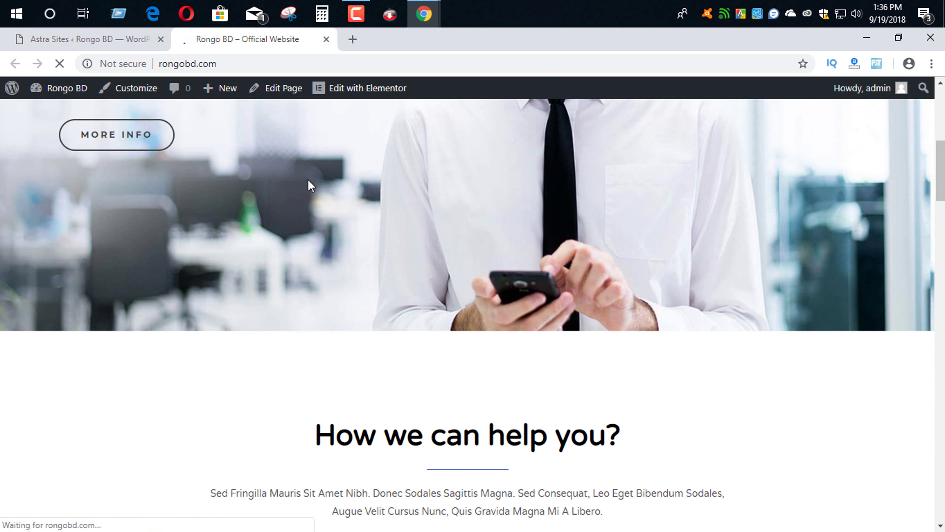
scroll(310, 188, "down", 6)
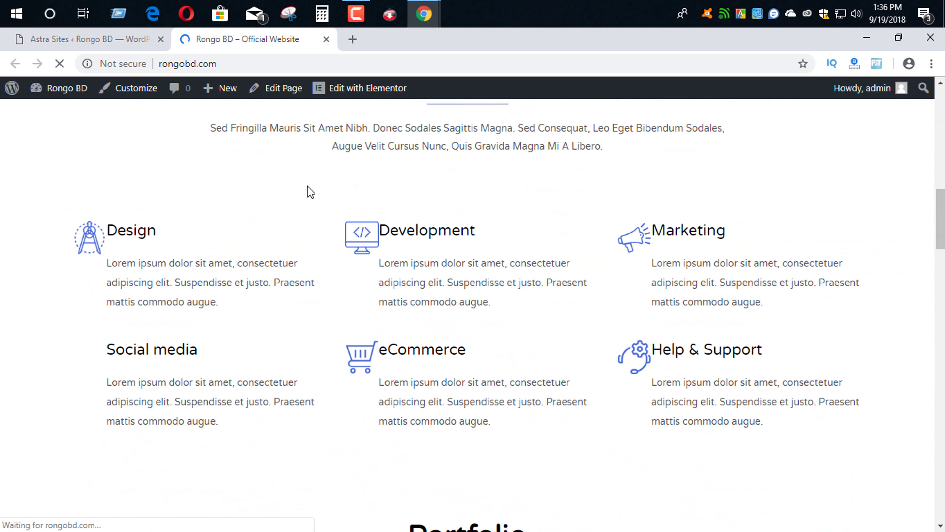
scroll(310, 191, "down", 10)
scroll(308, 204, "down", 15)
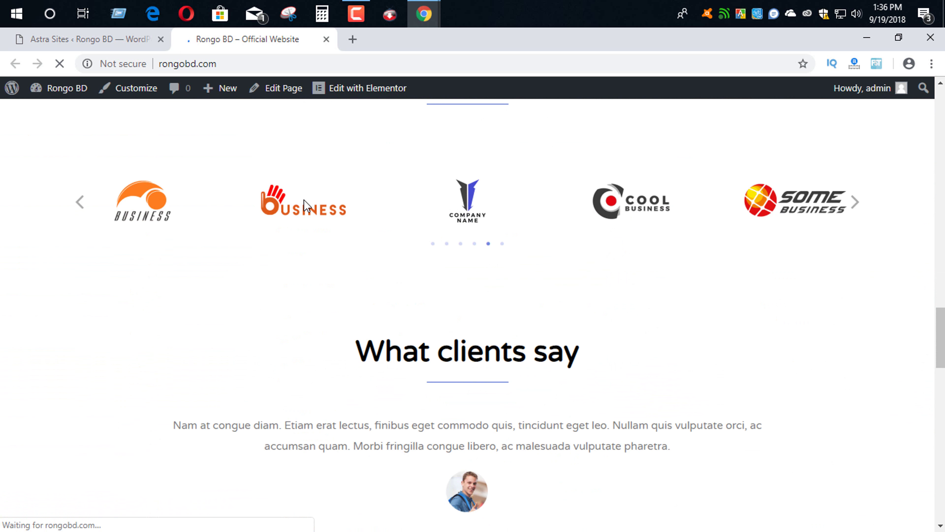
scroll(305, 211, "down", 10)
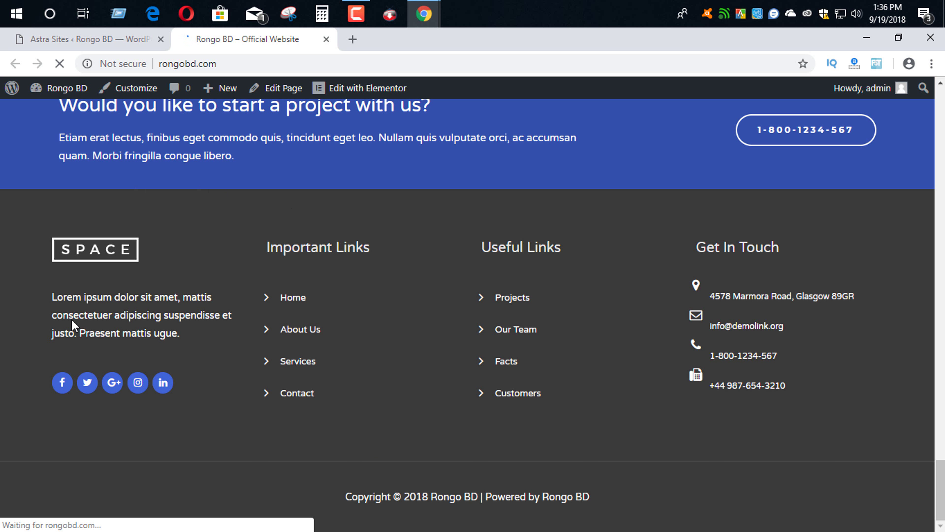
scroll(507, 257, "up", 20)
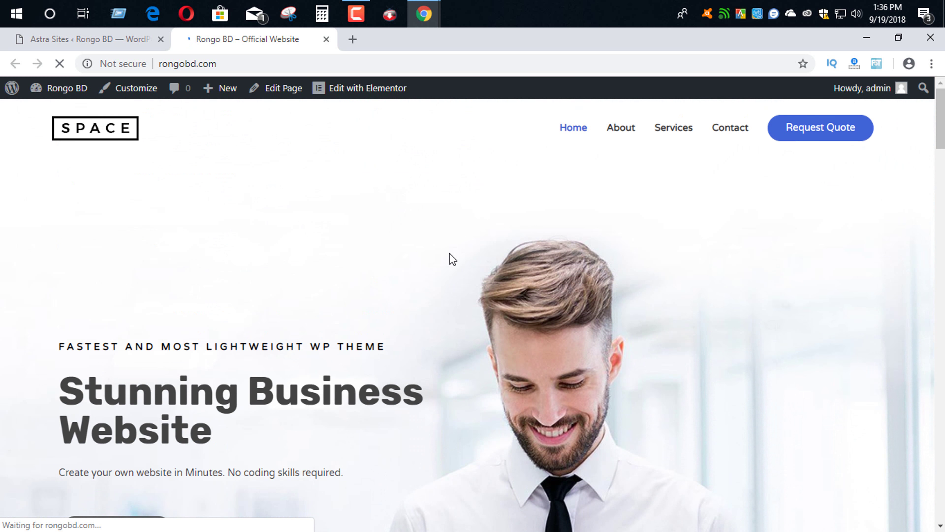
left_click(160, 38)
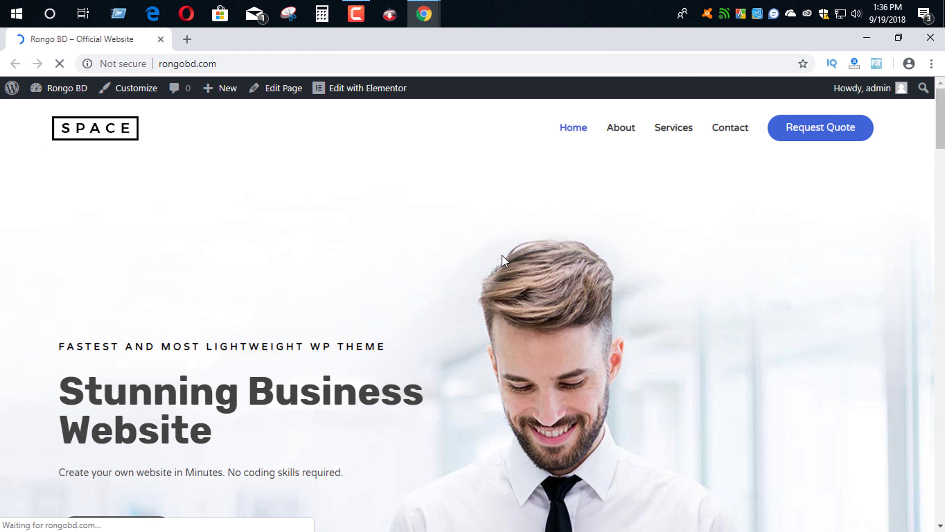
scroll(268, 331, "down", 10)
scroll(293, 338, "up", 10)
- Open the homepage in the Elementor editor
left_click(352, 87)
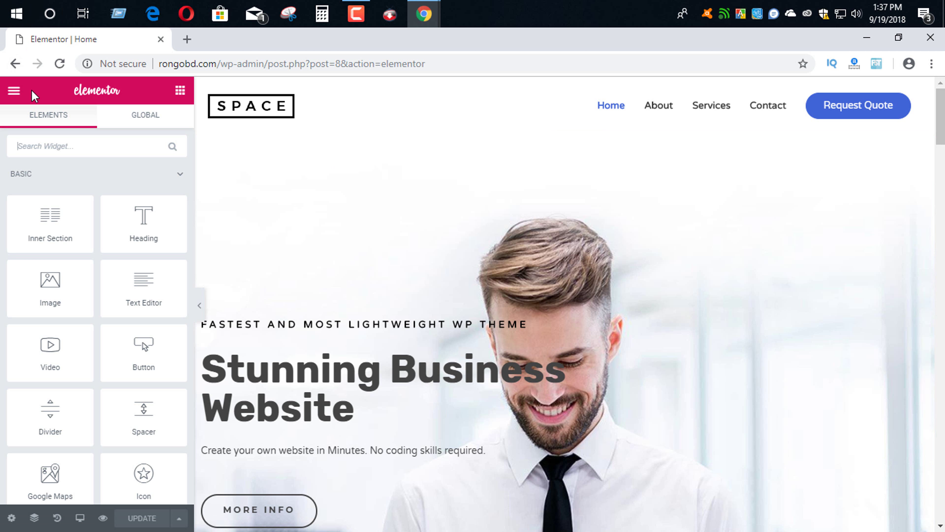
scroll(127, 244, "down", 2)
scroll(127, 244, "down", 20)
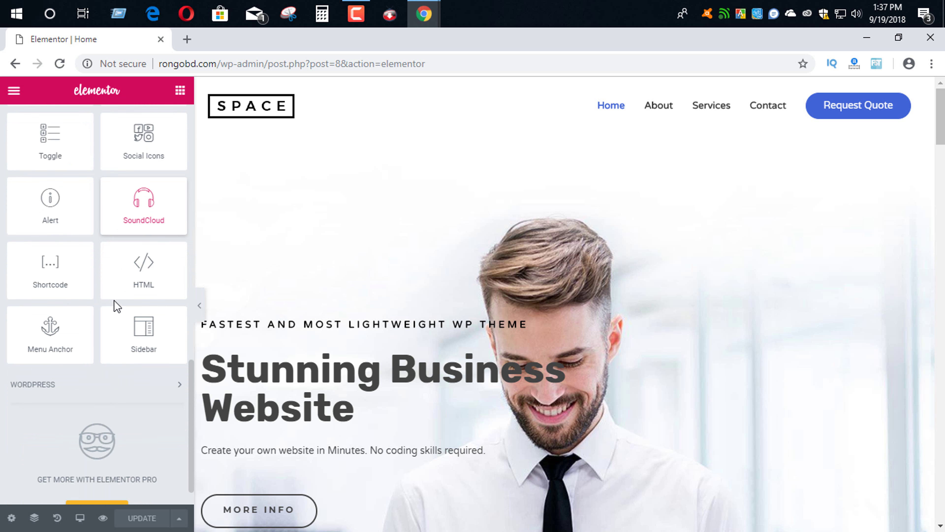
scroll(112, 305, "up", 16)
scroll(109, 309, "up", 7)
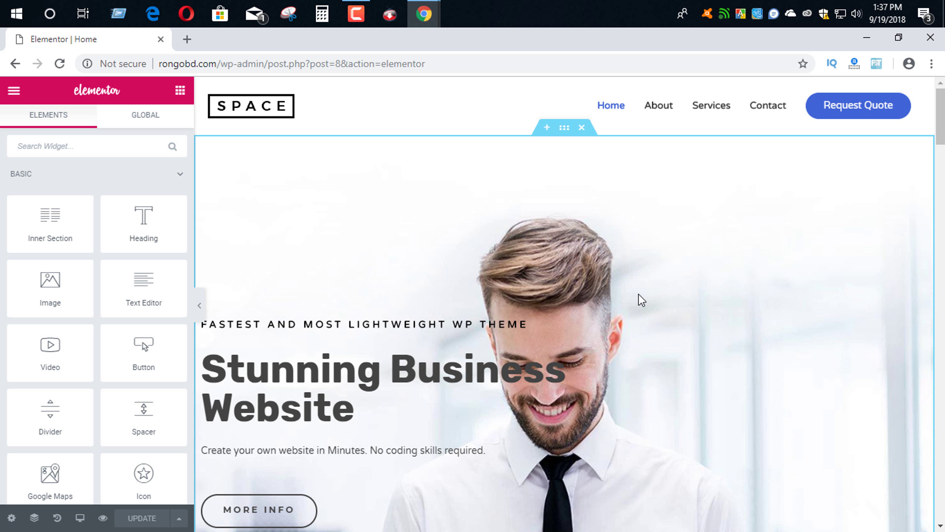
- Change the hero heading text to "Hi! Welcome to my website"
left_click(354, 408)
key("ctrl+a")
type("Hi! I am")
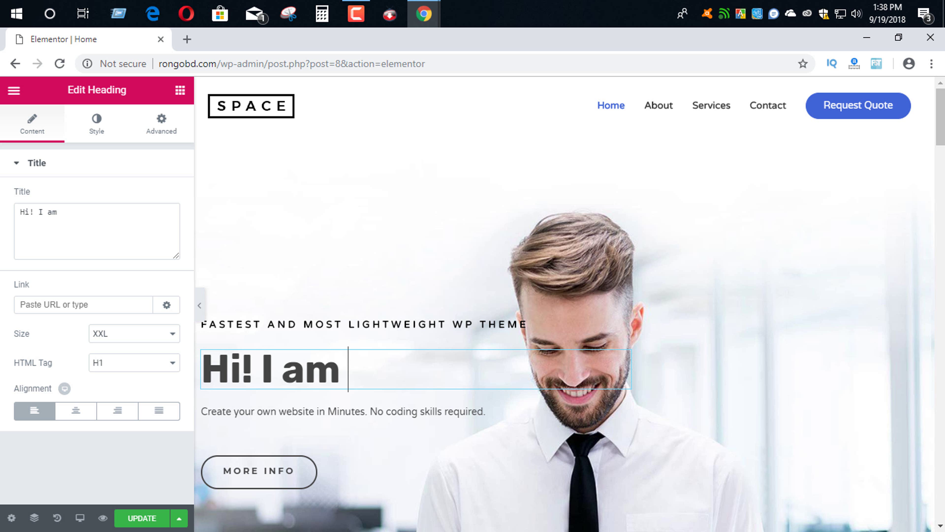
key("BackSpace")
key("BackSpace")
key("BackSpace")
key("BackSpace")
key("BackSpace")
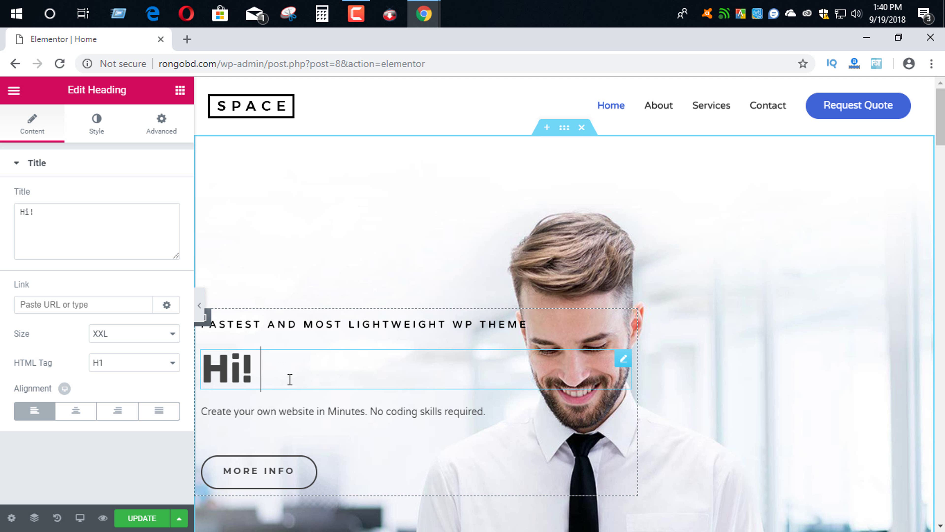
type("Welcome to my website")
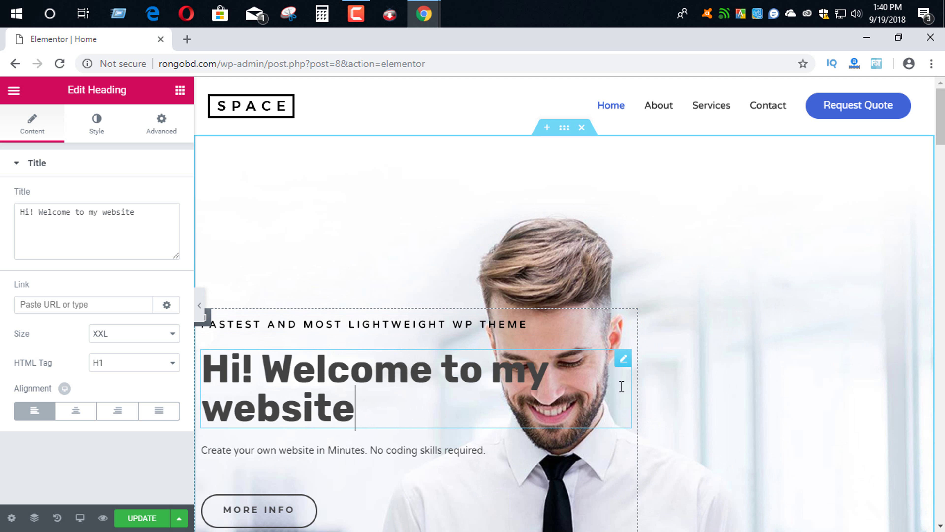
- Move the heading below the "Create your own website" subtitle line
left_click_drag(624, 358, 587, 374)
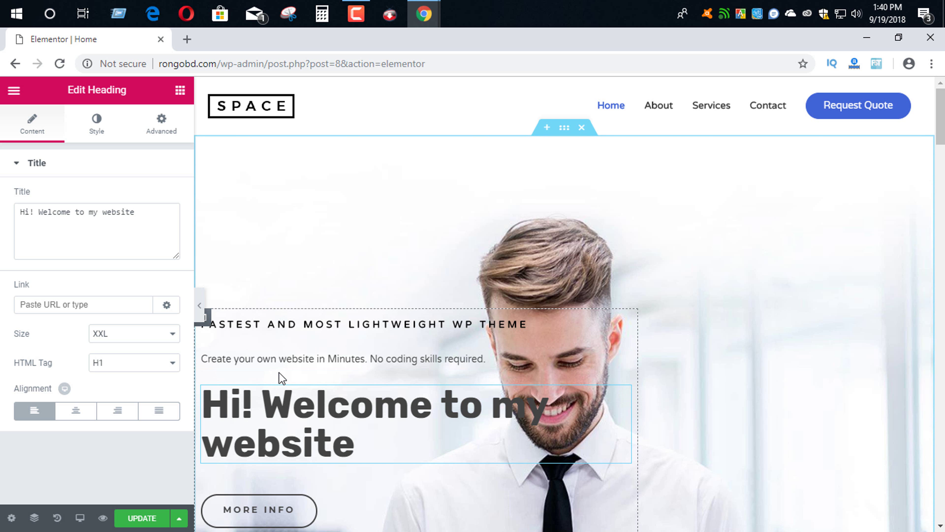
left_click(281, 359)
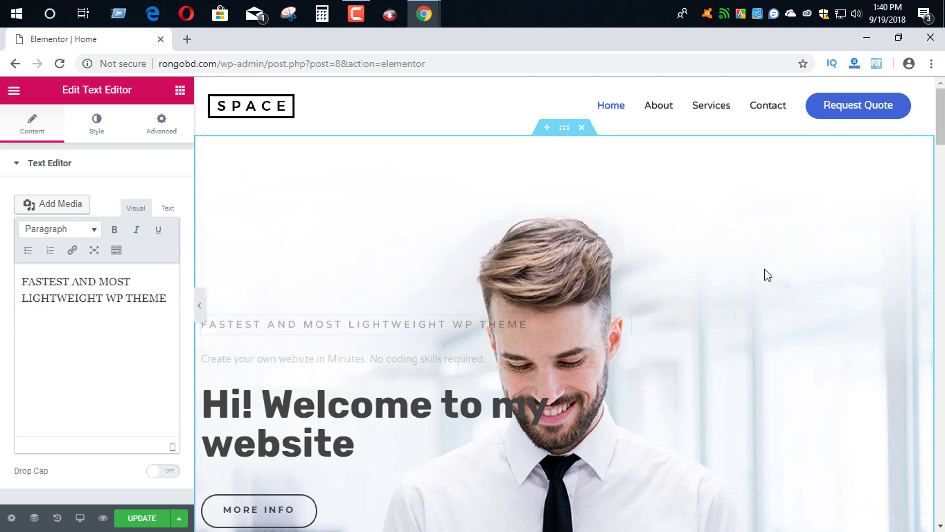
scroll(761, 283, "down", 3)
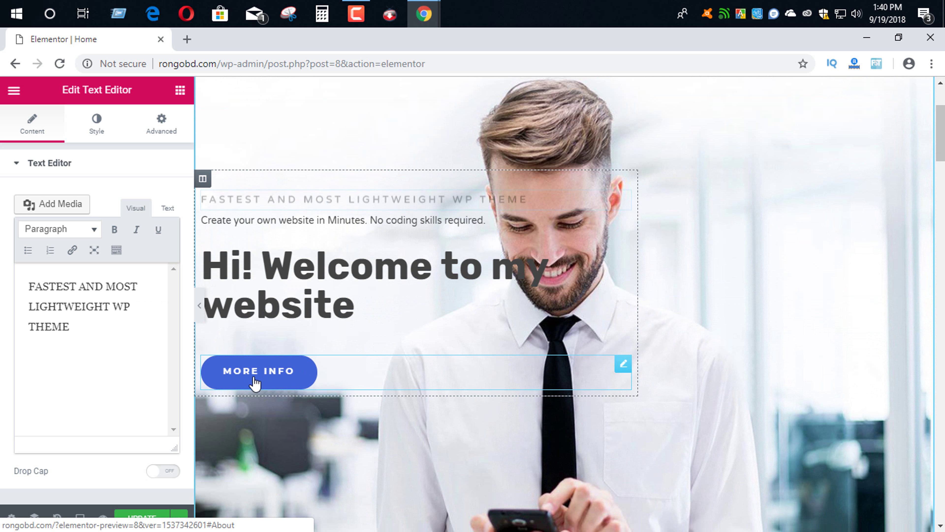
- Replace the hero button label MORE INFO with "Watch Videos"
left_click(295, 382)
scroll(295, 381, "down", 2)
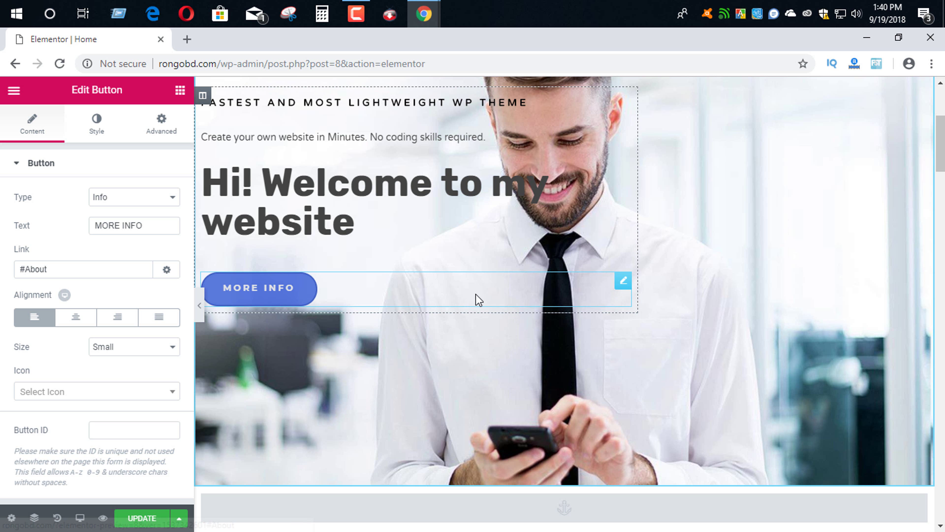
left_click_drag(145, 225, 63, 228)
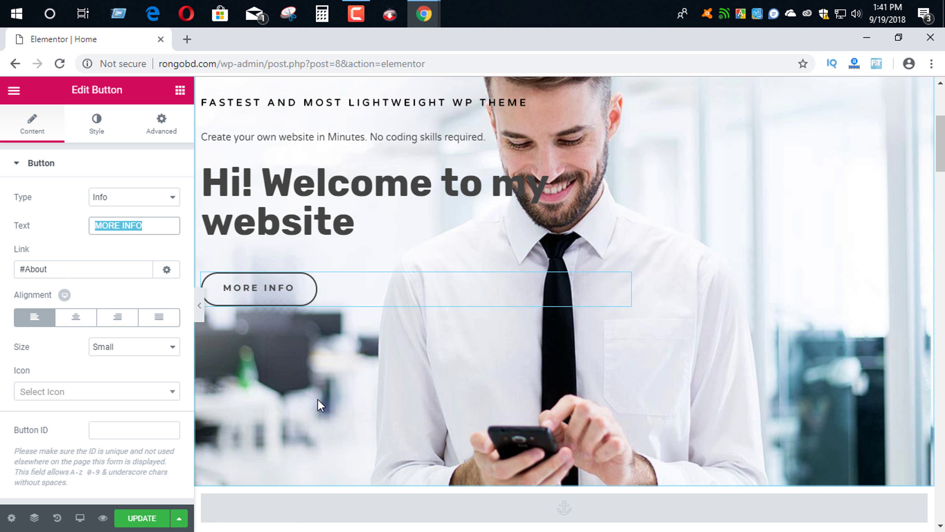
type("Wa")
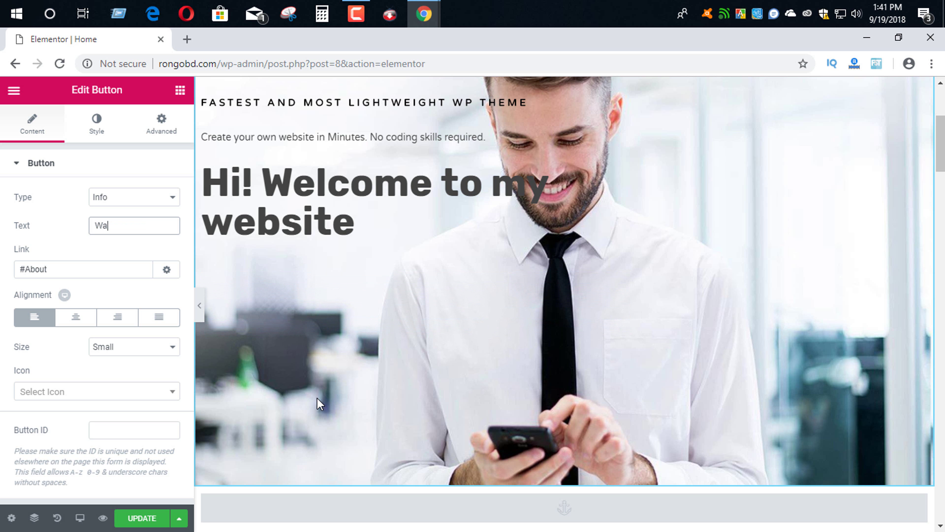
type("tch ")
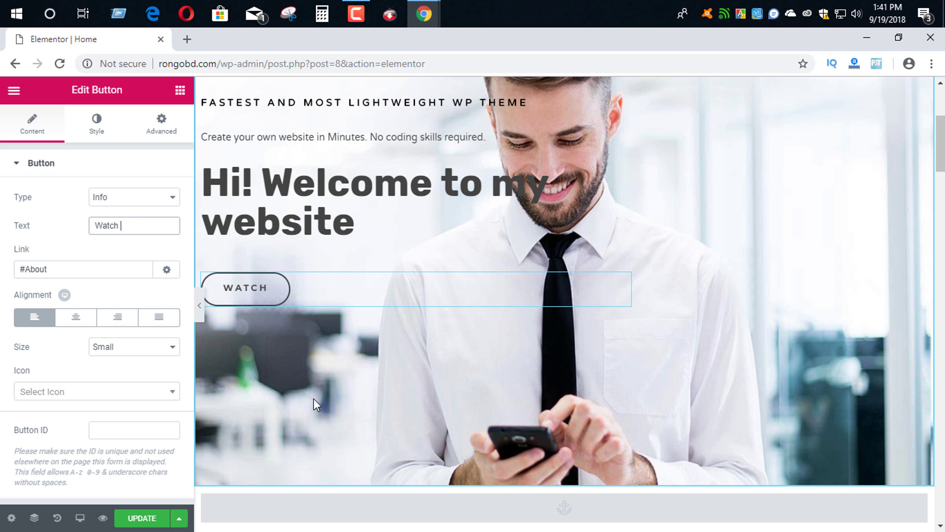
type("Videos")
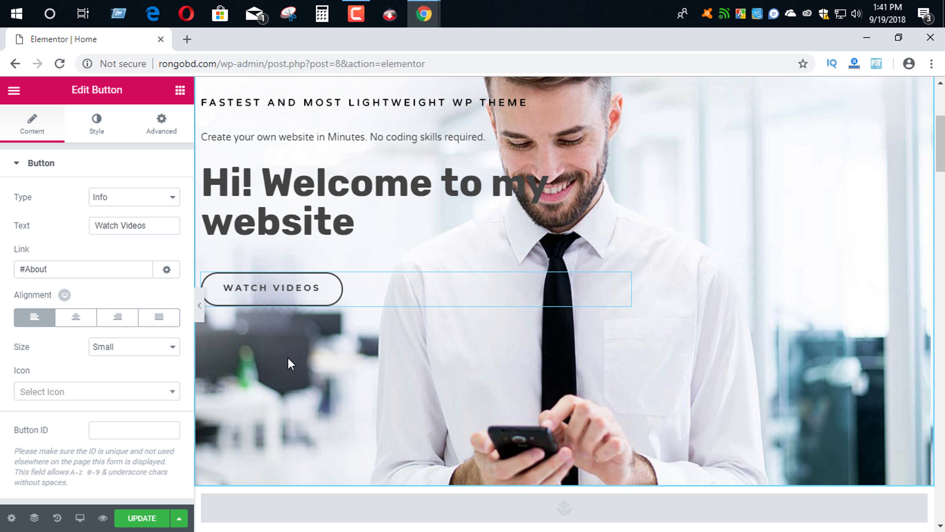
scroll(366, 365, "down", 6)
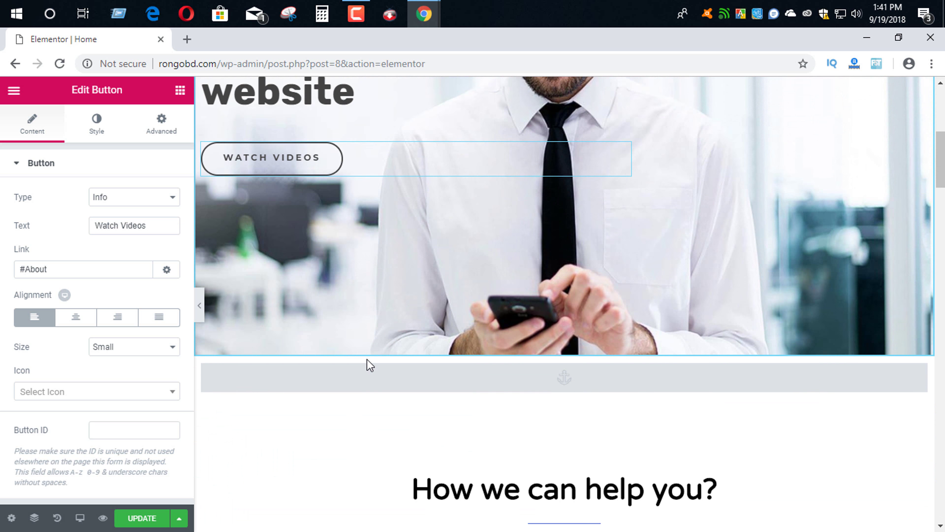
scroll(367, 359, "up", 8)
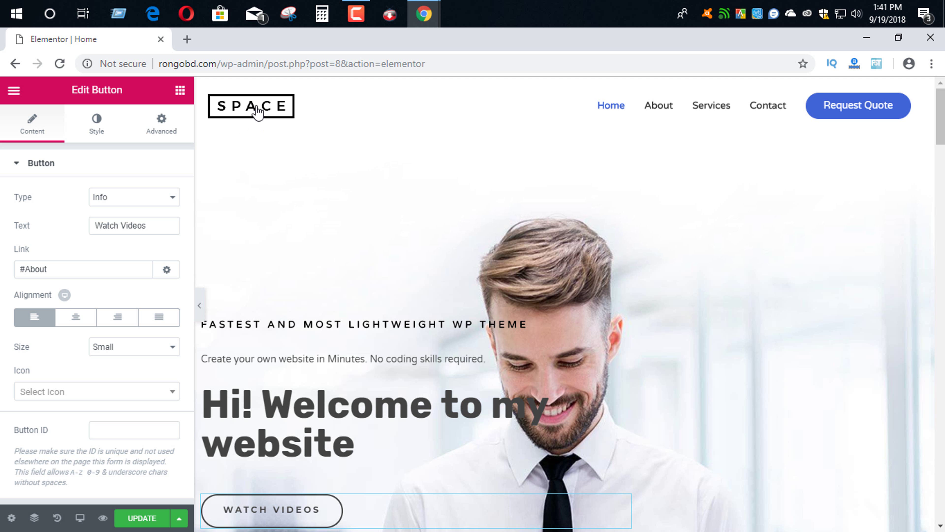
- Upload litnf.jpg and insert it as the What clients say testimonial photo
left_click(268, 115)
scroll(462, 239, "down", 20)
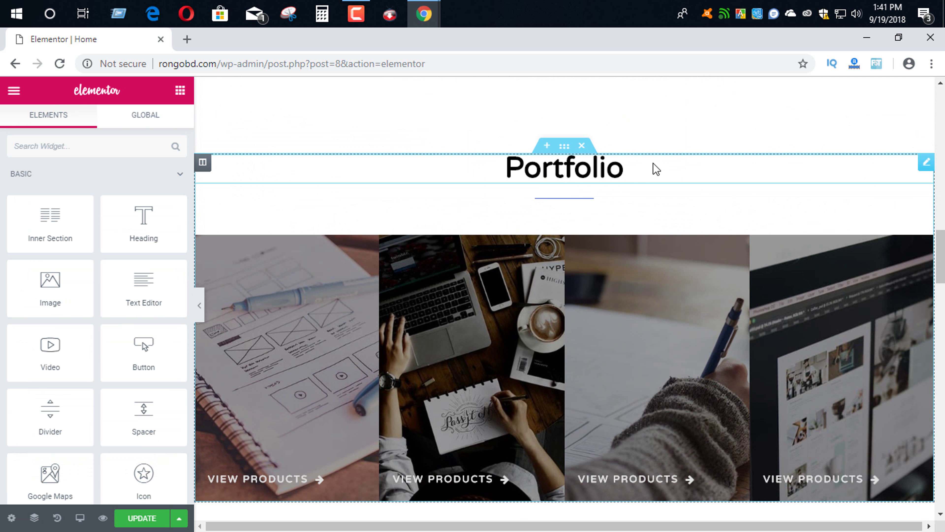
scroll(564, 248, "down", 6)
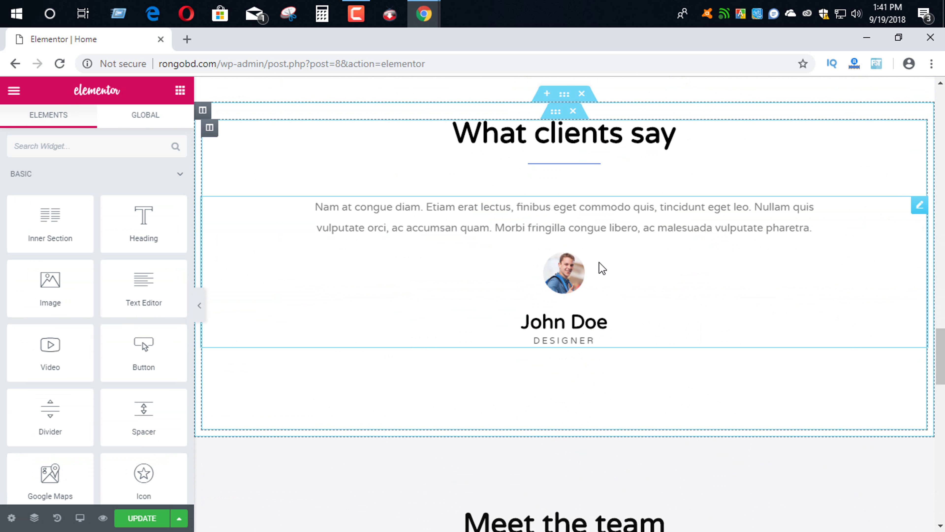
left_click(575, 281)
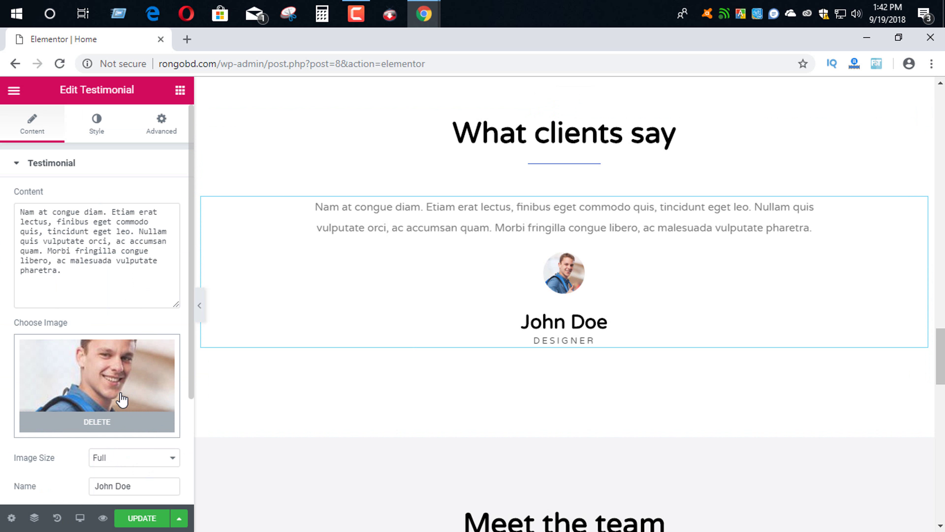
left_click(95, 376)
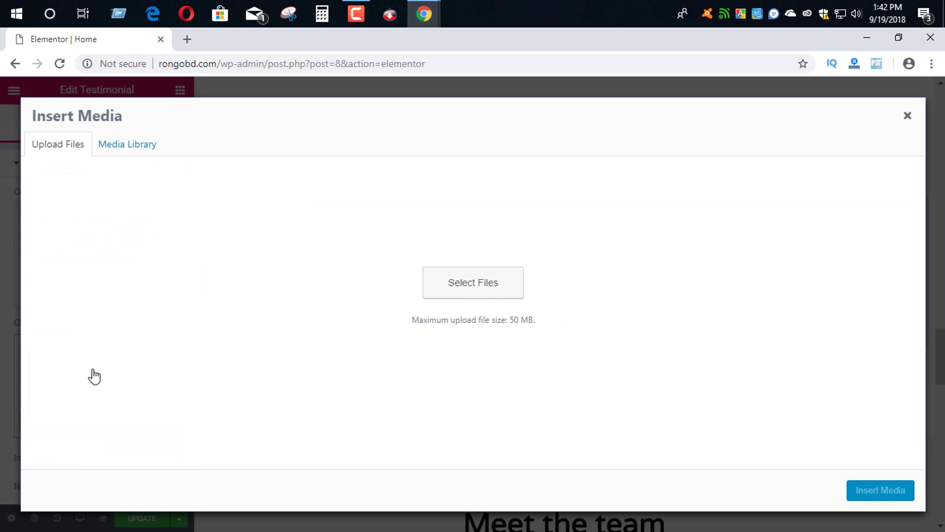
left_click(470, 331)
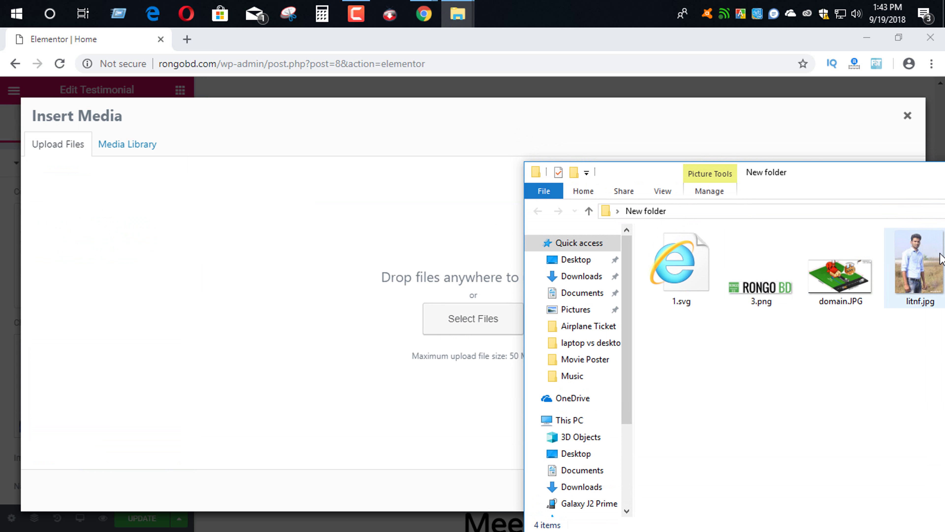
left_click_drag(922, 270, 484, 299)
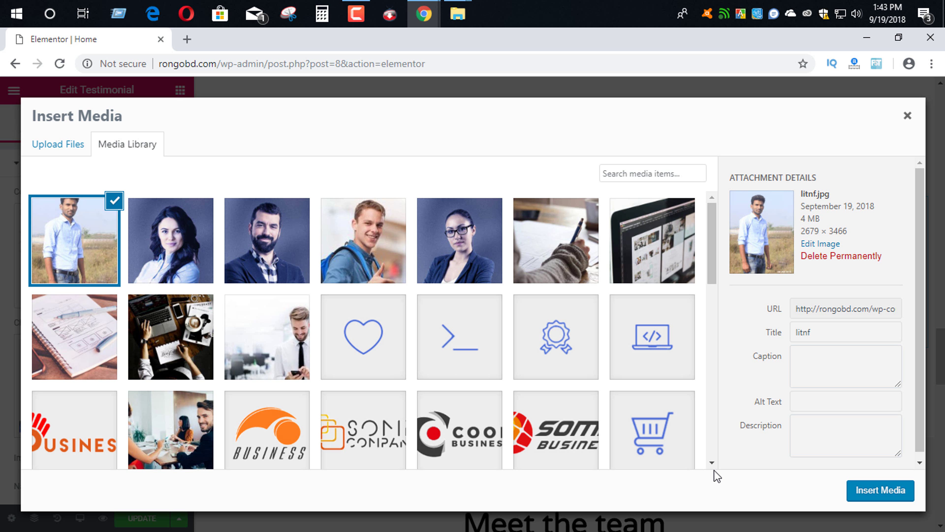
left_click(880, 491)
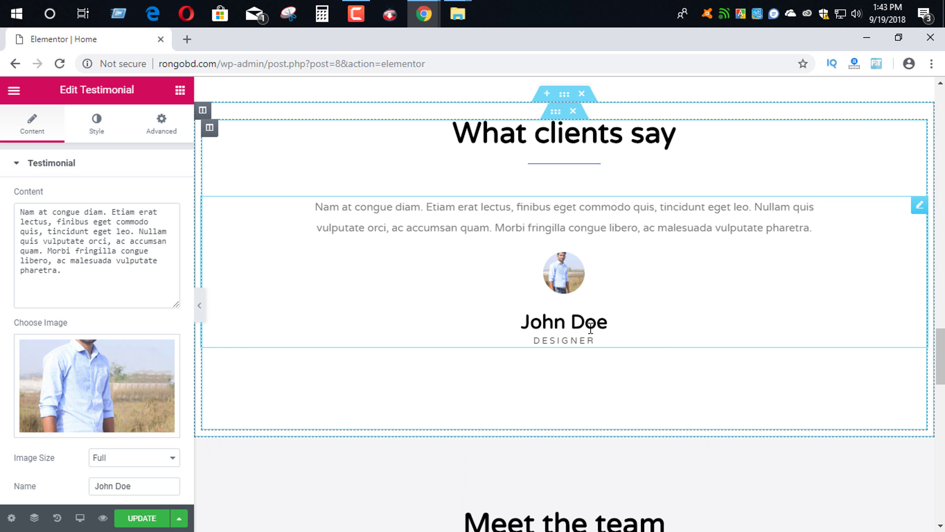
- Replace the testimonial name John Doe with the client's full name
double_click(587, 323)
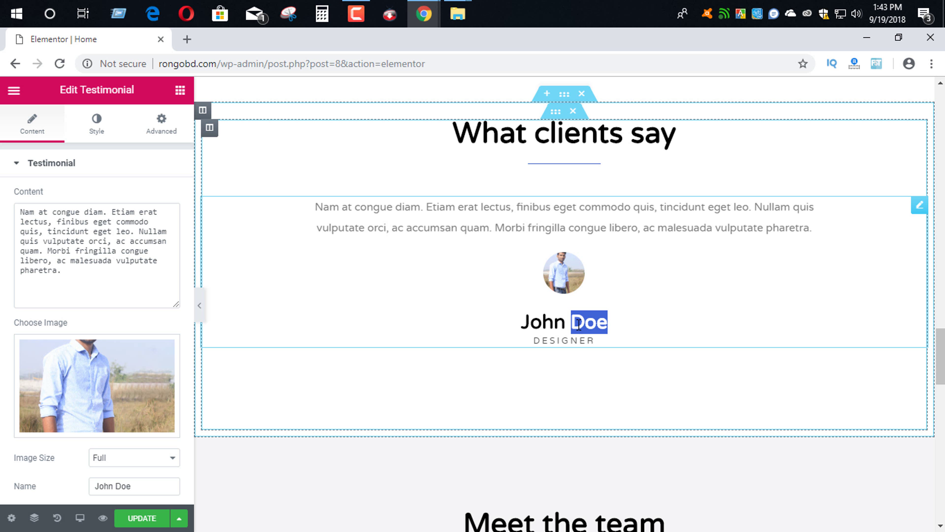
left_click(563, 324)
left_click_drag(523, 319, 541, 319)
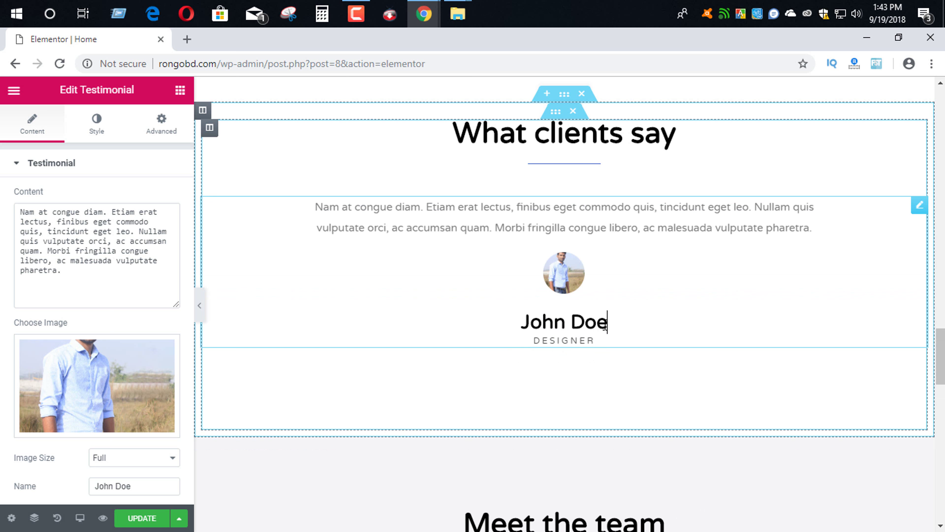
left_click_drag(607, 322, 519, 321)
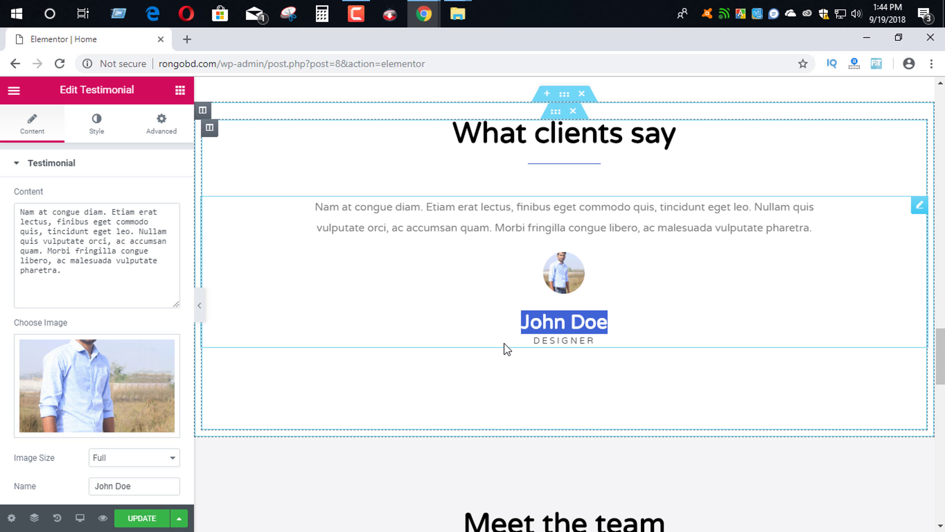
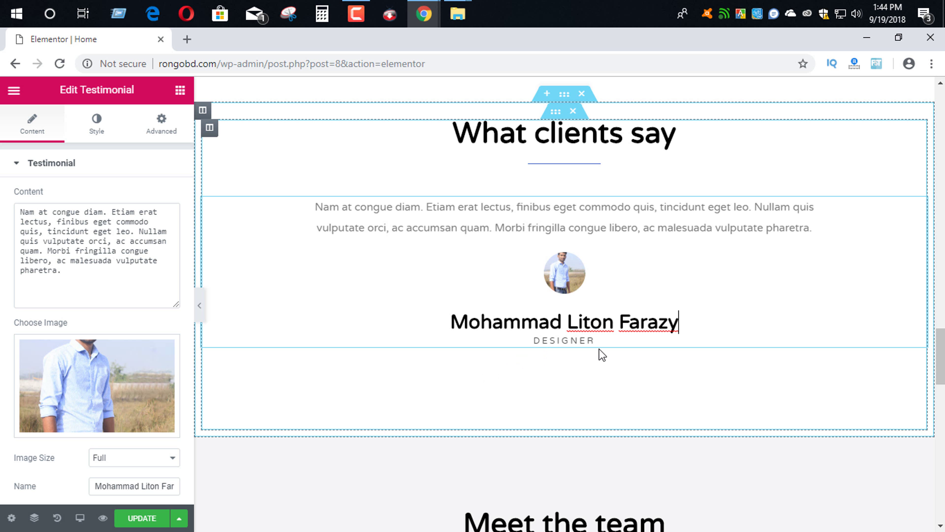
scroll(573, 410, "down", 5)
scroll(547, 468, "down", 1)
- Rename the first team member and change her role from MANAGER to CEO
scroll(567, 368, "down", 2)
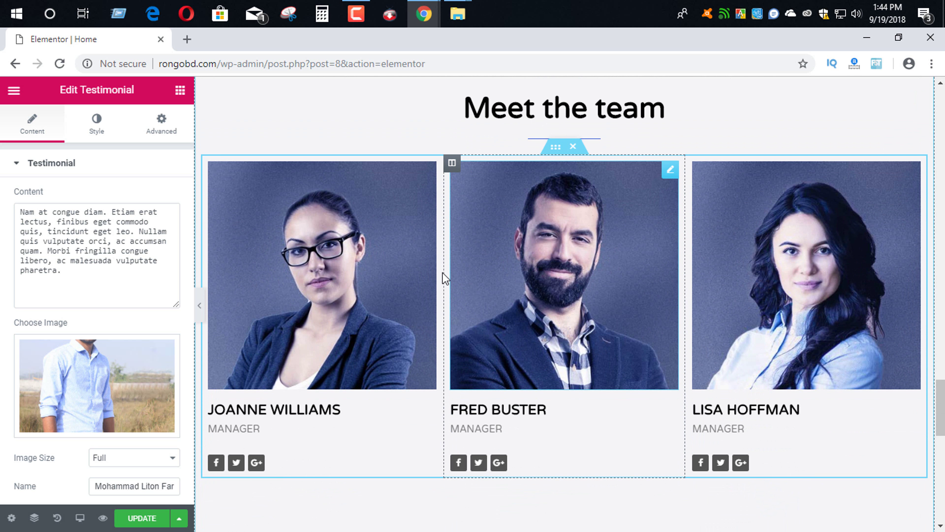
left_click(344, 229)
mouse_move(173, 293)
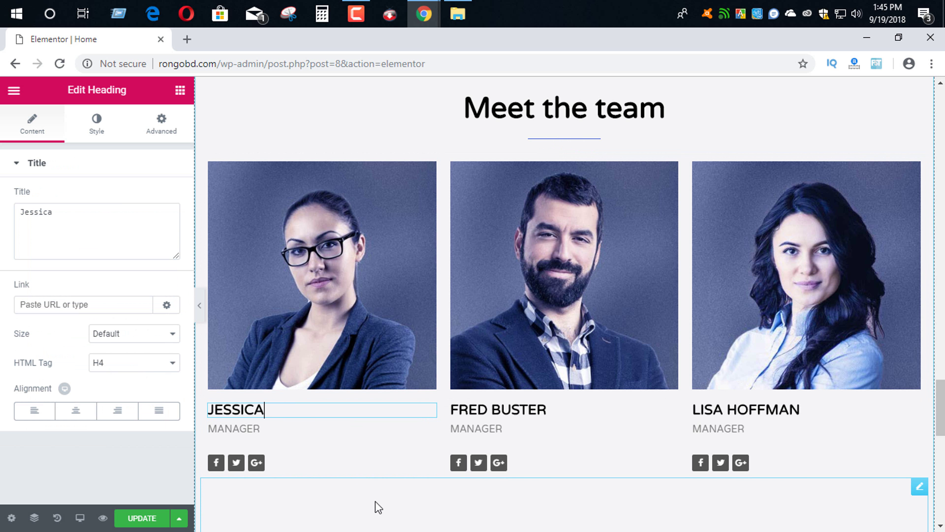
left_click(274, 429)
left_click_drag(266, 432, 196, 434)
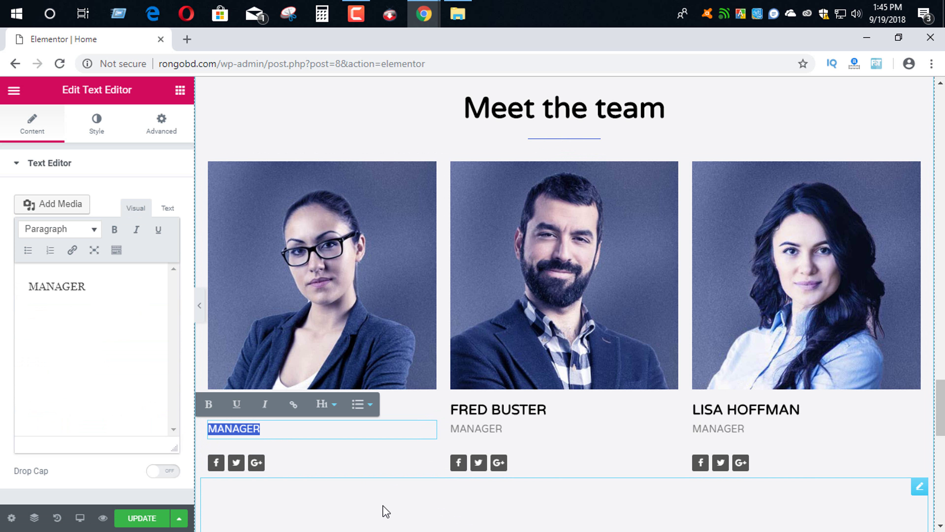
type("CEO")
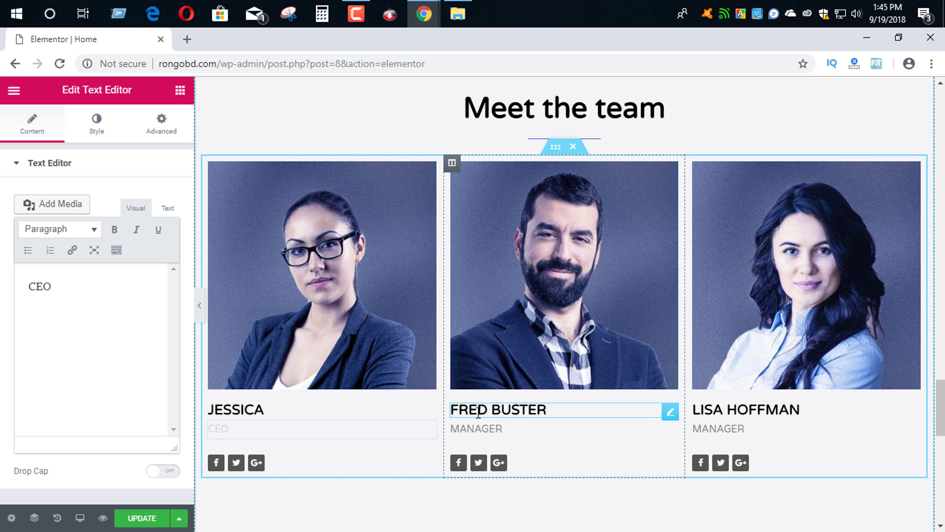
left_click(380, 482)
scroll(396, 484, "down", 1)
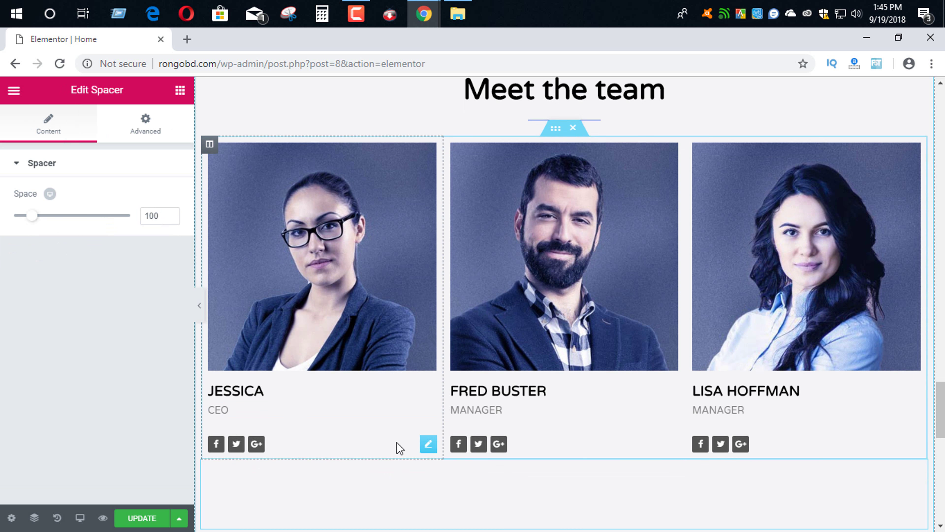
scroll(399, 447, "down", 5)
scroll(393, 409, "down", 3)
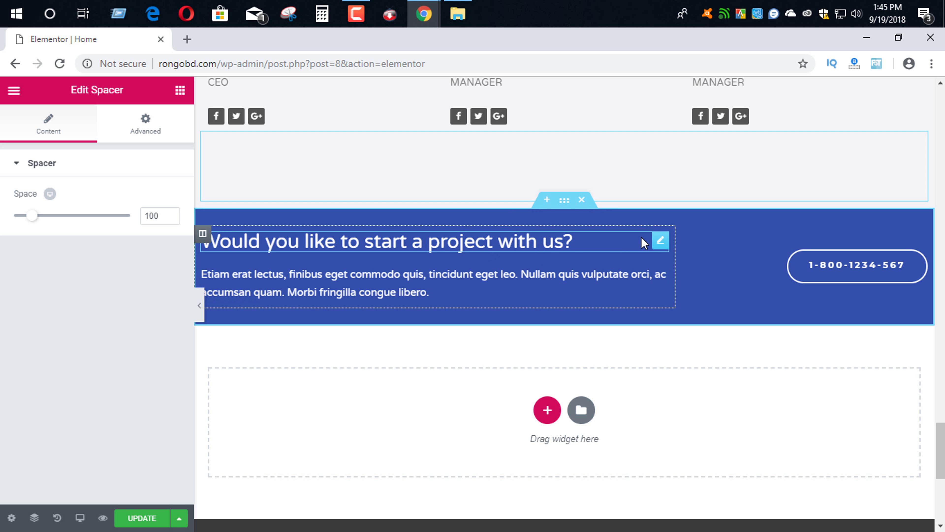
left_click(772, 262)
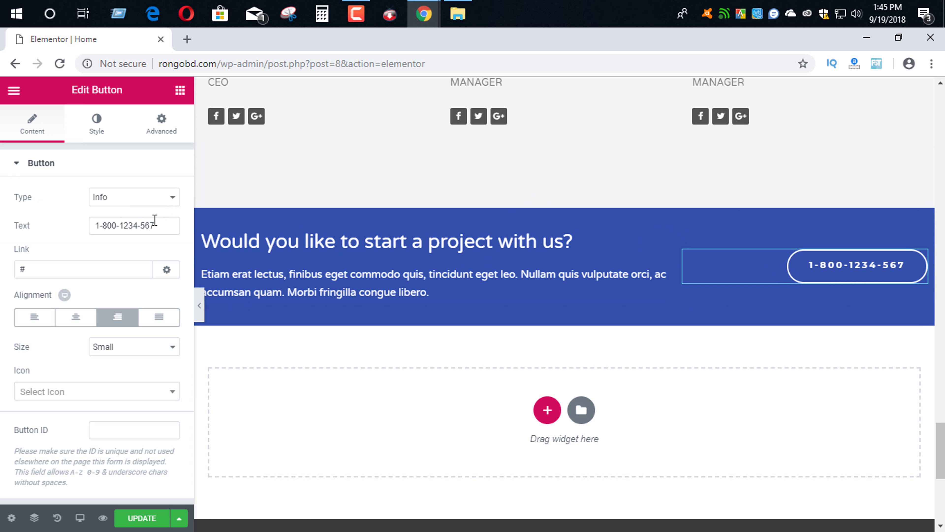
left_click_drag(155, 219, 92, 223)
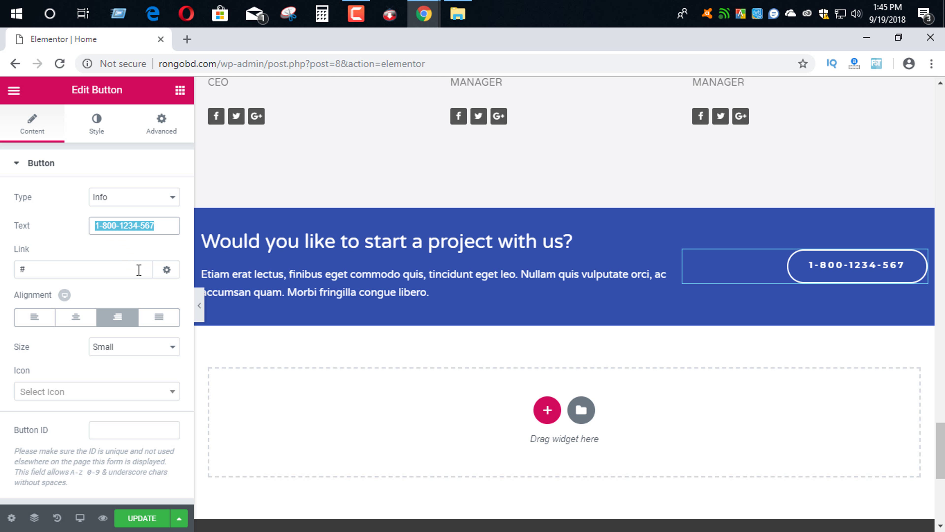
type("880 1")
key("BackSpace")
key("BackSpace")
key("BackSpace")
key("BackSpace")
key("BackSpace")
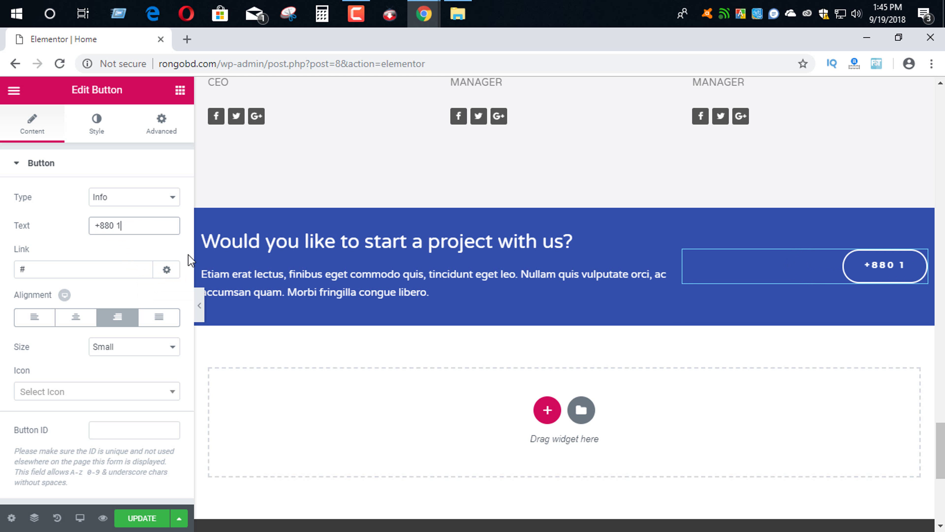
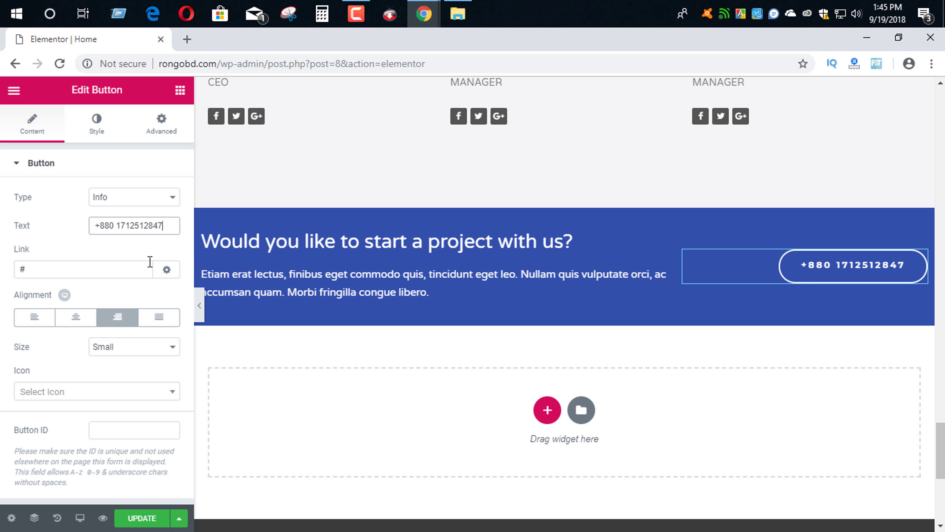